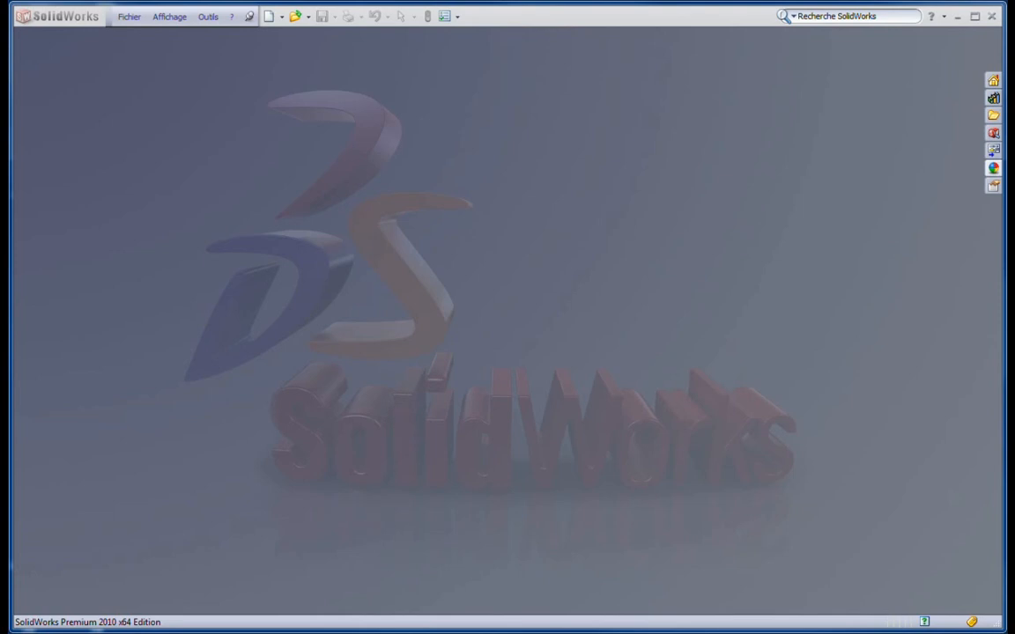
# - Review the target sketch in Corel PDF Fusion and create a new SolidWorks part from the Pièce_po template
pyautogui.click(362, 630)
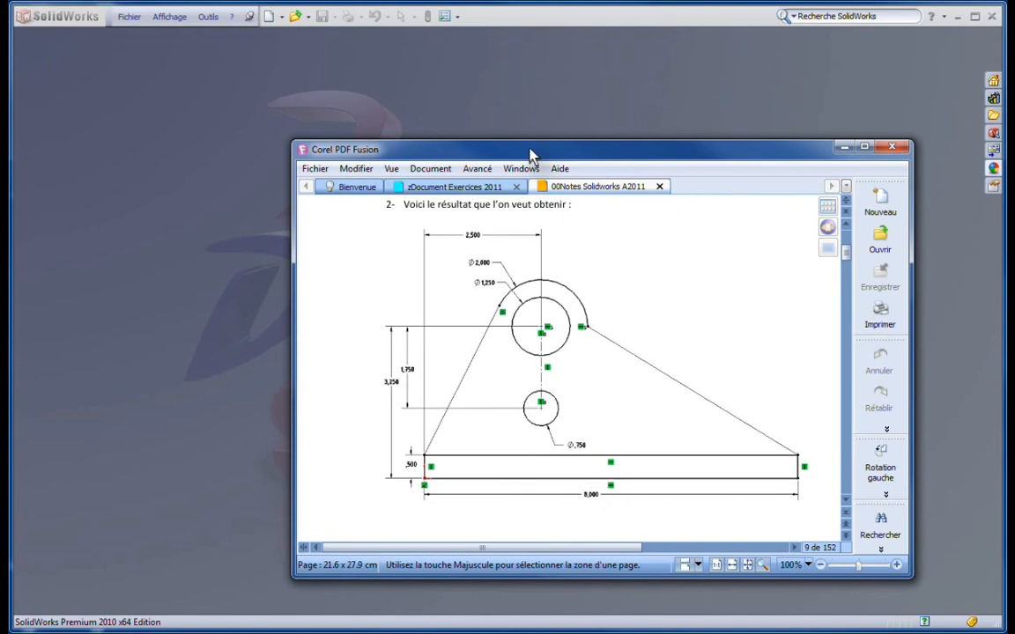
pyautogui.moveTo(531, 156); pyautogui.dragTo(1014, 115)
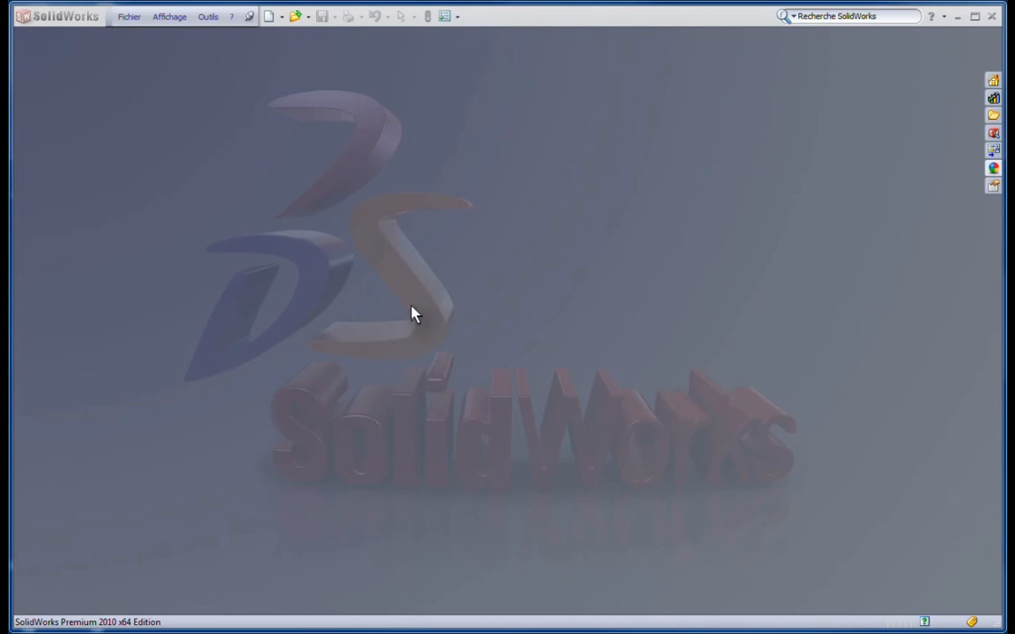
pyautogui.click(268, 16)
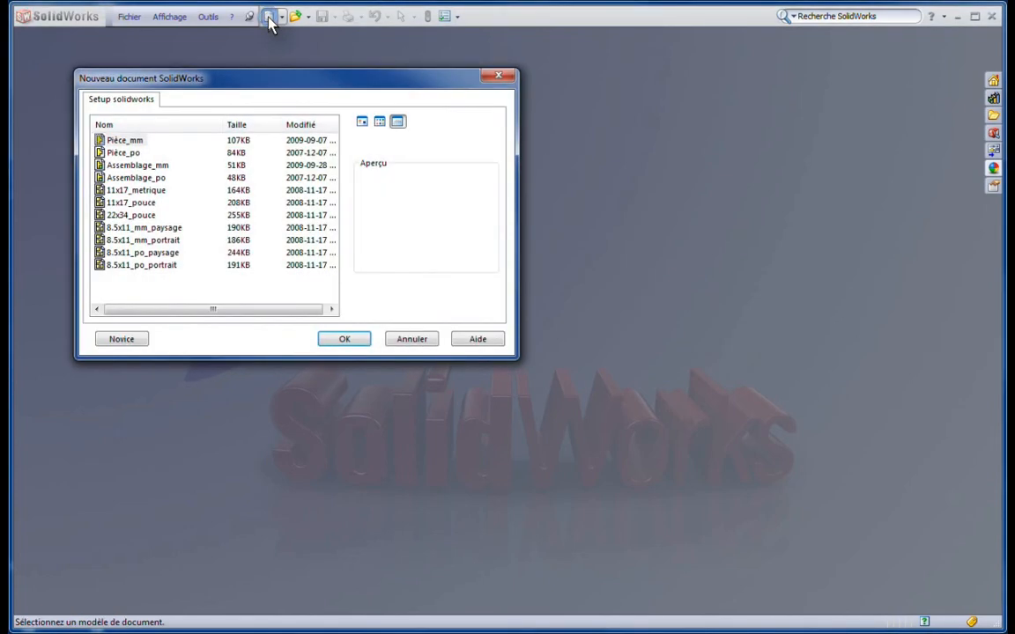
pyautogui.click(123, 152)
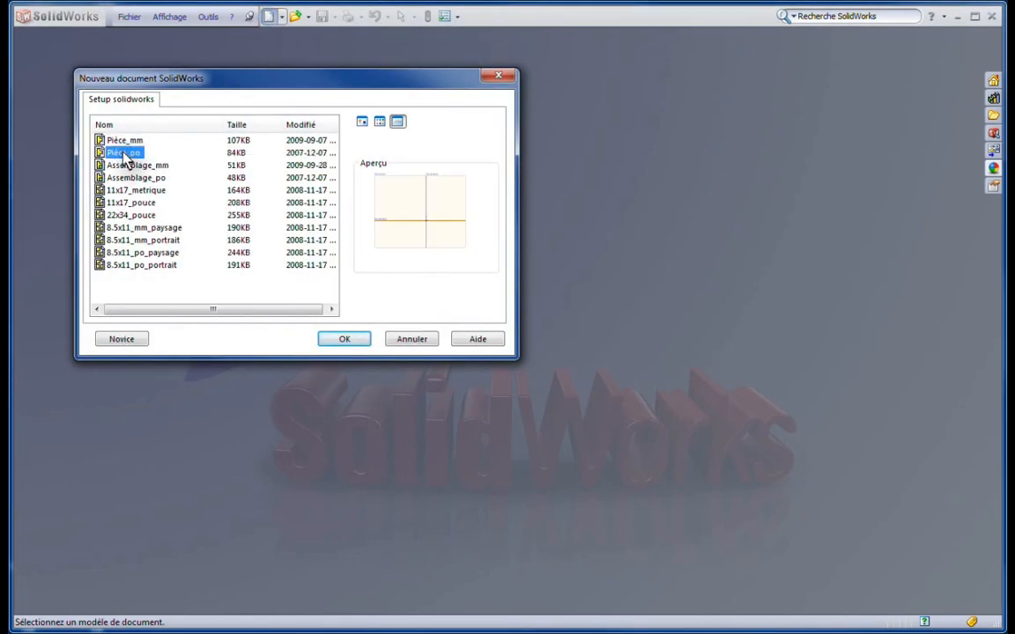
pyautogui.click(346, 342)
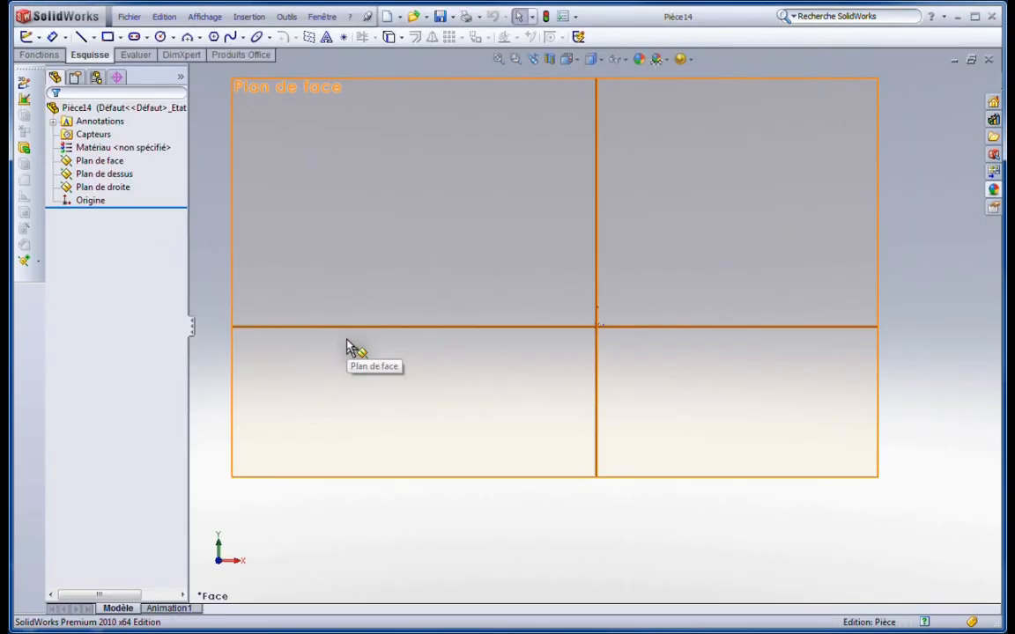
# - Start a new sketch on the front plane (Plan de face)
pyautogui.click(266, 94)
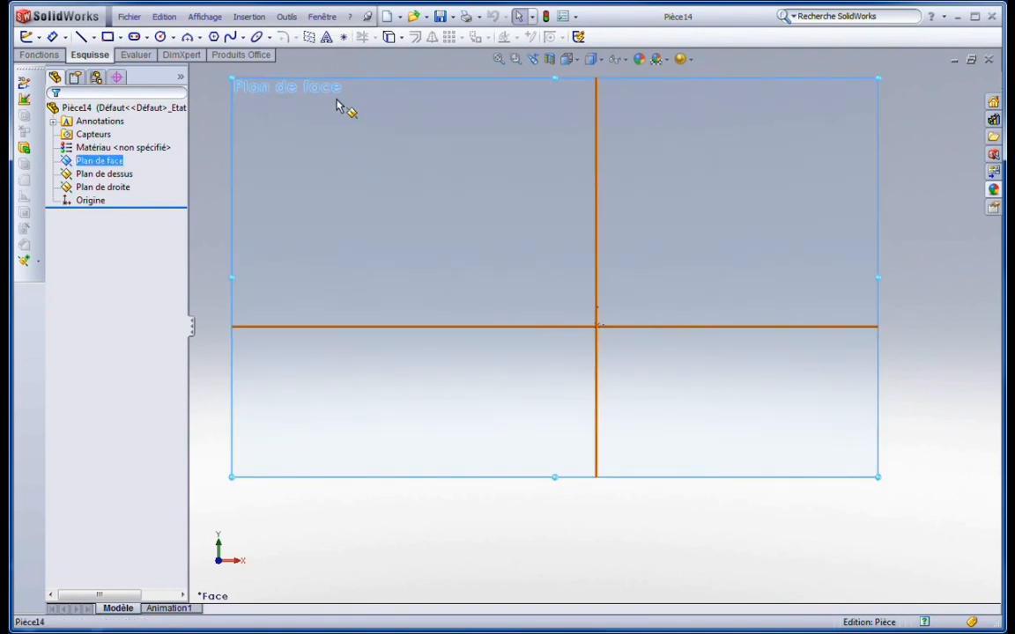
pyautogui.click(274, 92)
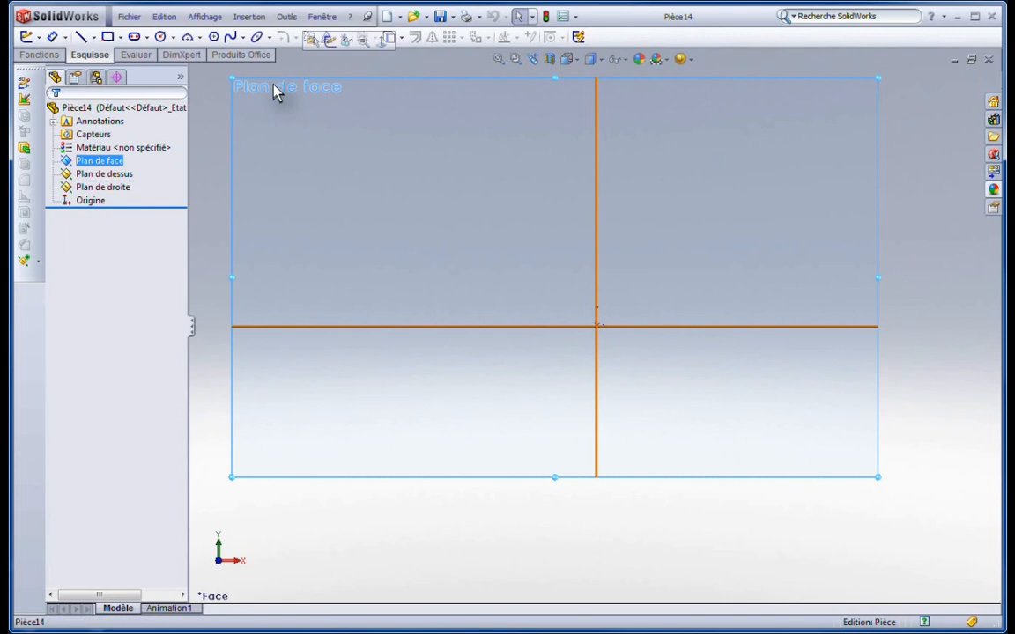
pyautogui.click(332, 44)
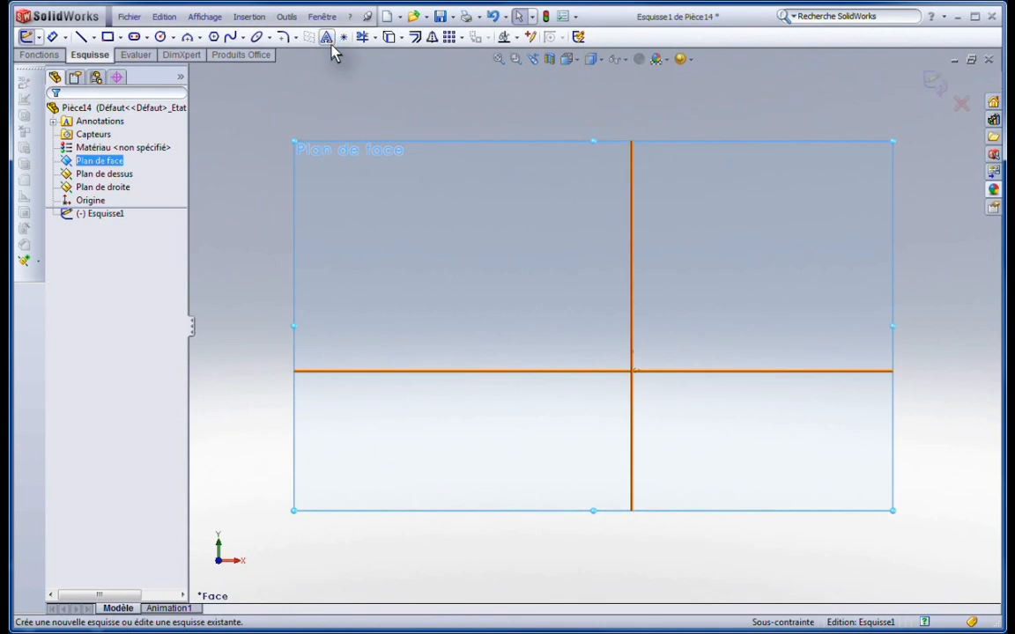
# - Draw a long horizontal corner rectangle starting at the origin, about 5.78 po wide and 0.51 po high
pyautogui.scroll(5, 833, 263)
pyautogui.scroll(-3, 815, 233)
pyautogui.scroll(-2, 777, 334)
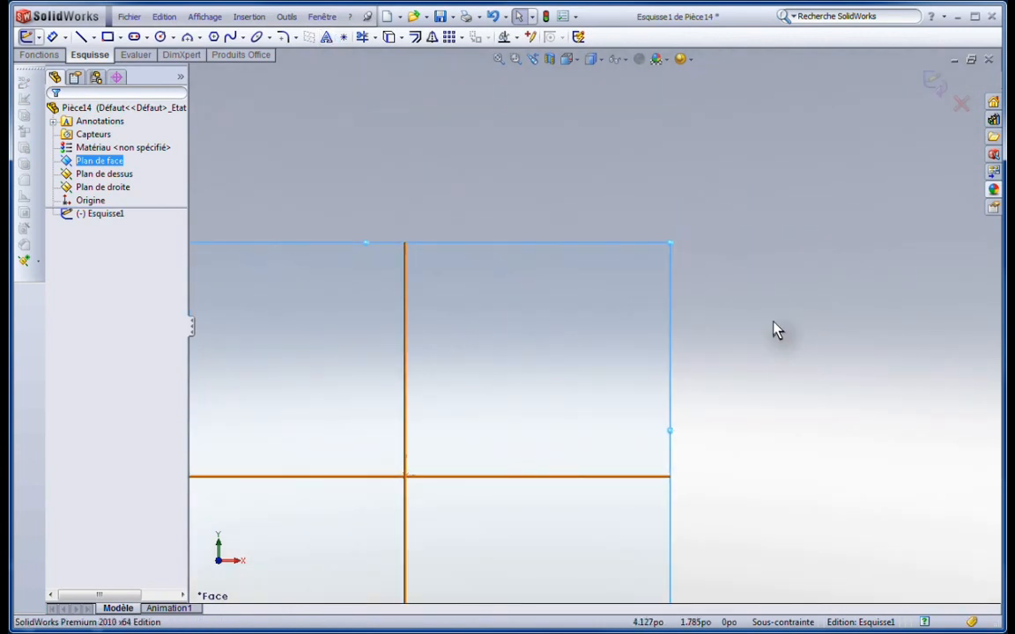
pyautogui.scroll(-3, 856, 310)
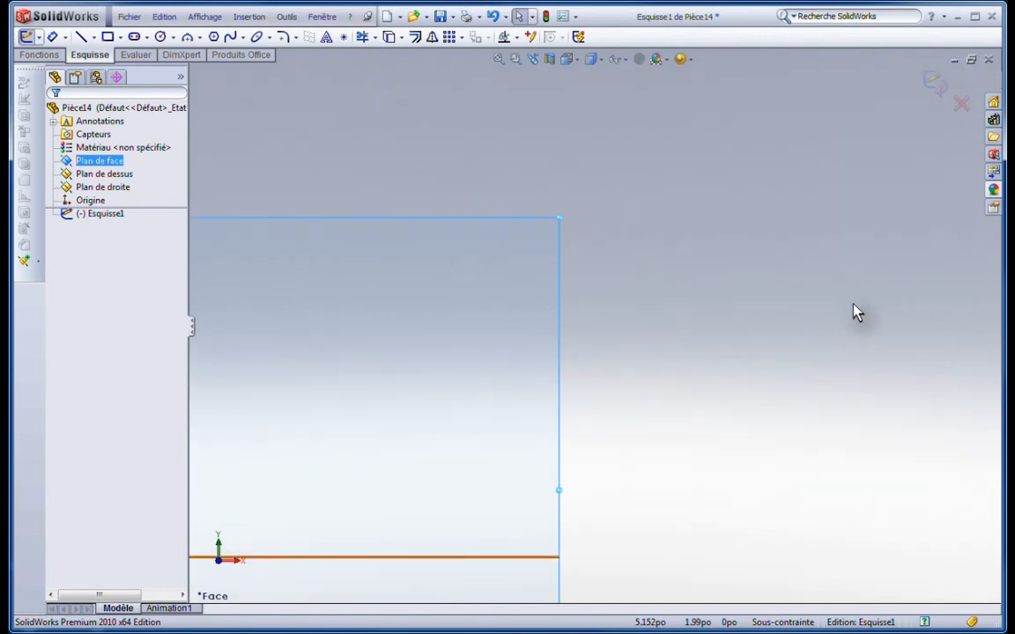
pyautogui.click(106, 38)
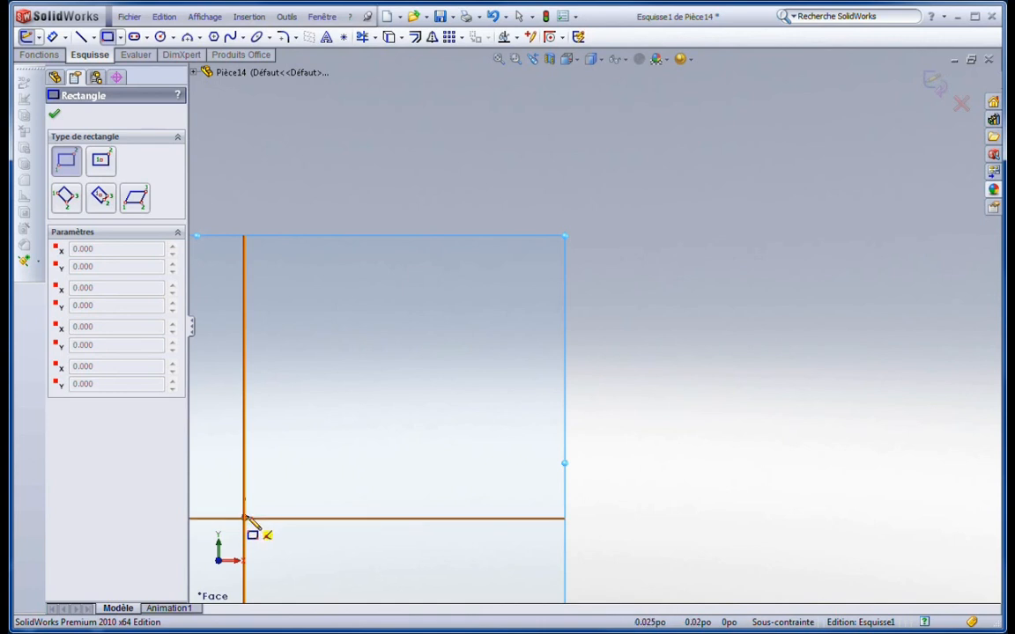
pyautogui.click(245, 519)
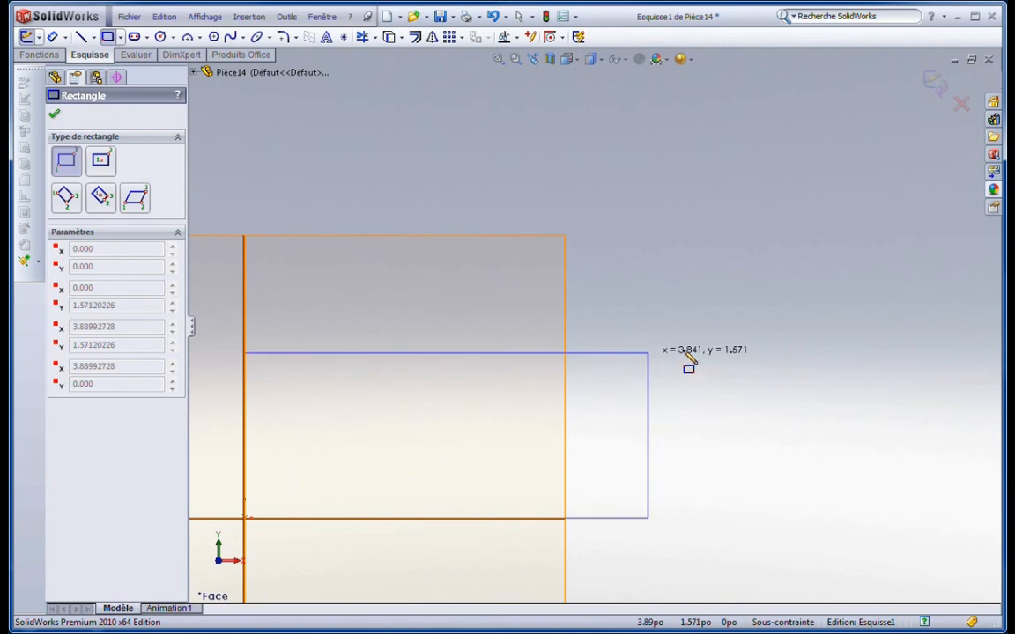
pyautogui.click(851, 465)
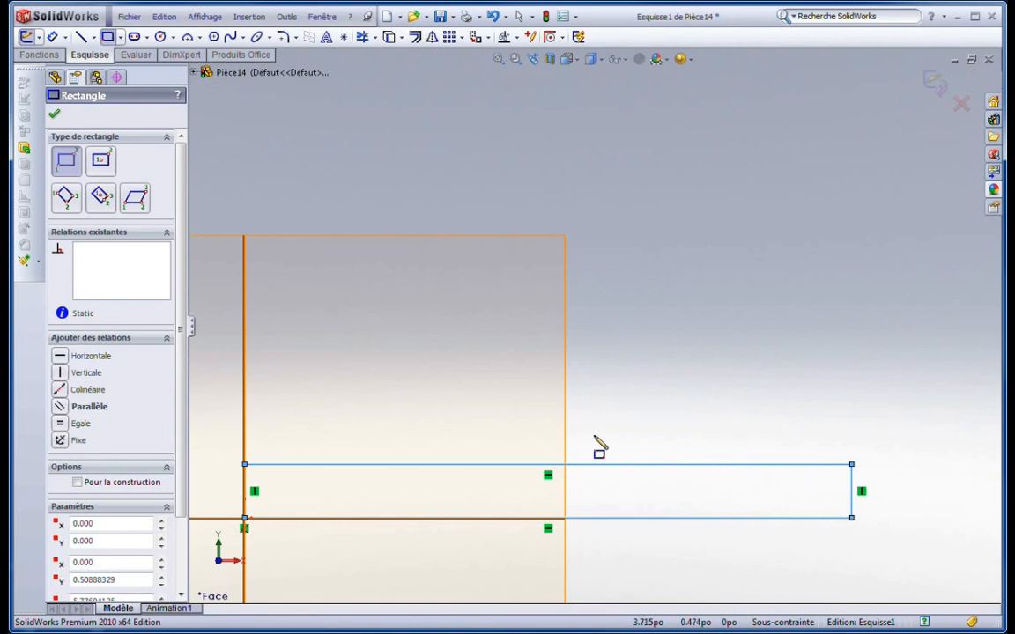
# - Dimension the rectangle's short vertical side and set its height to 0.5 po
pyautogui.click(52, 38)
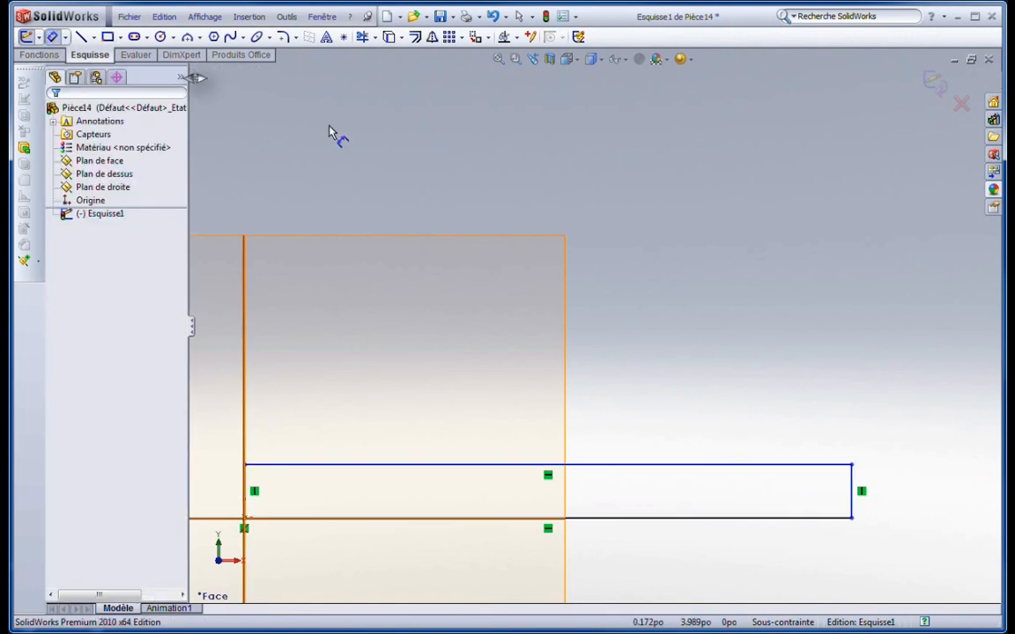
pyautogui.click(854, 509)
pyautogui.click(921, 498)
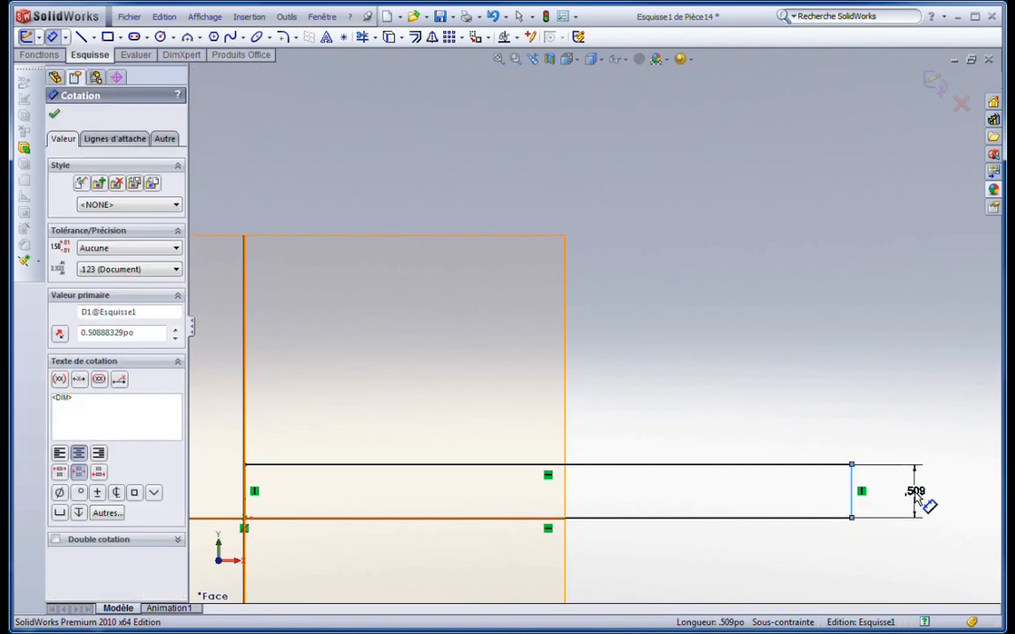
pyautogui.write('.5')
pyautogui.press('Return')
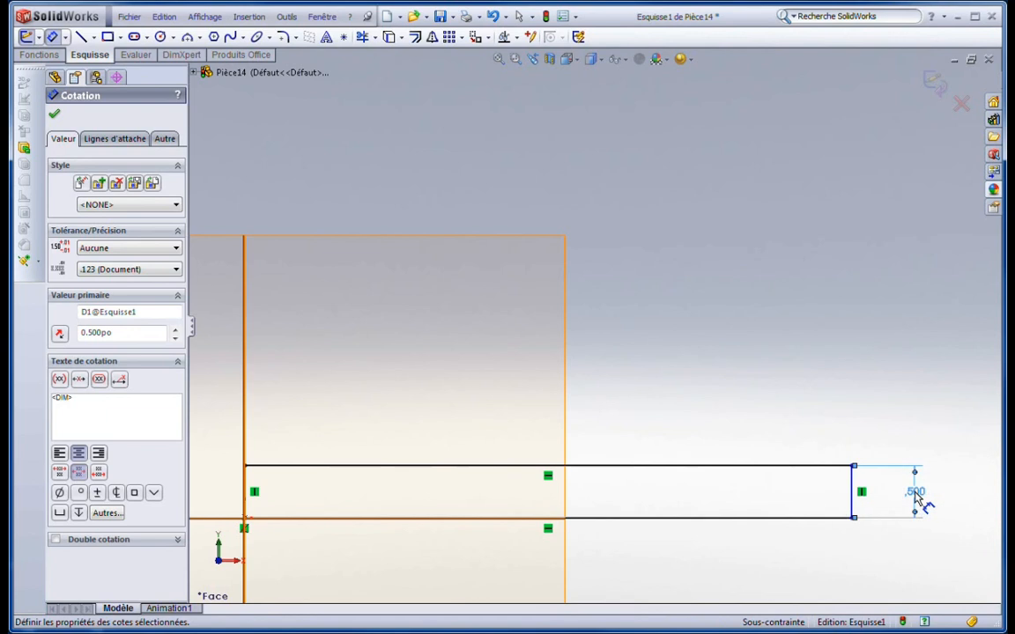
# - Dimension the rectangle's long horizontal side below the shape and set its length to 8 po
pyautogui.click(751, 472)
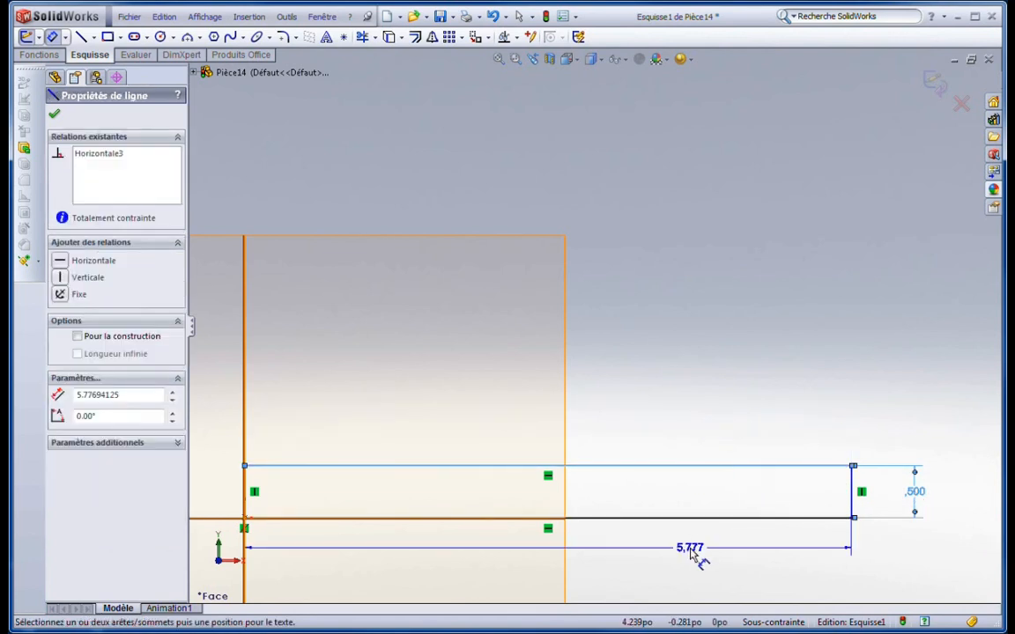
pyautogui.click(686, 573)
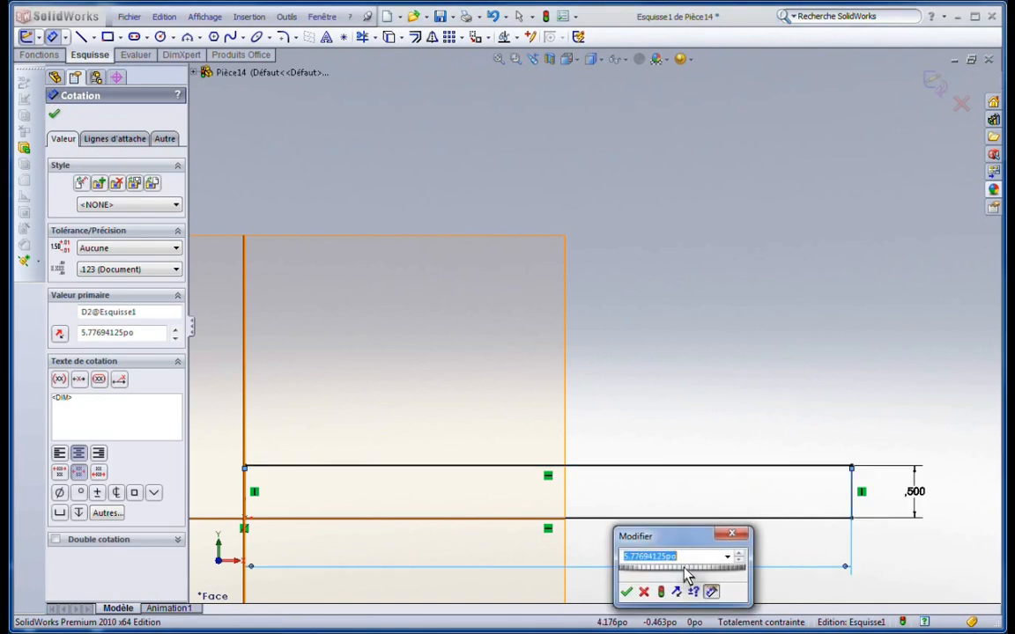
pyautogui.write('8')
pyautogui.press('Return')
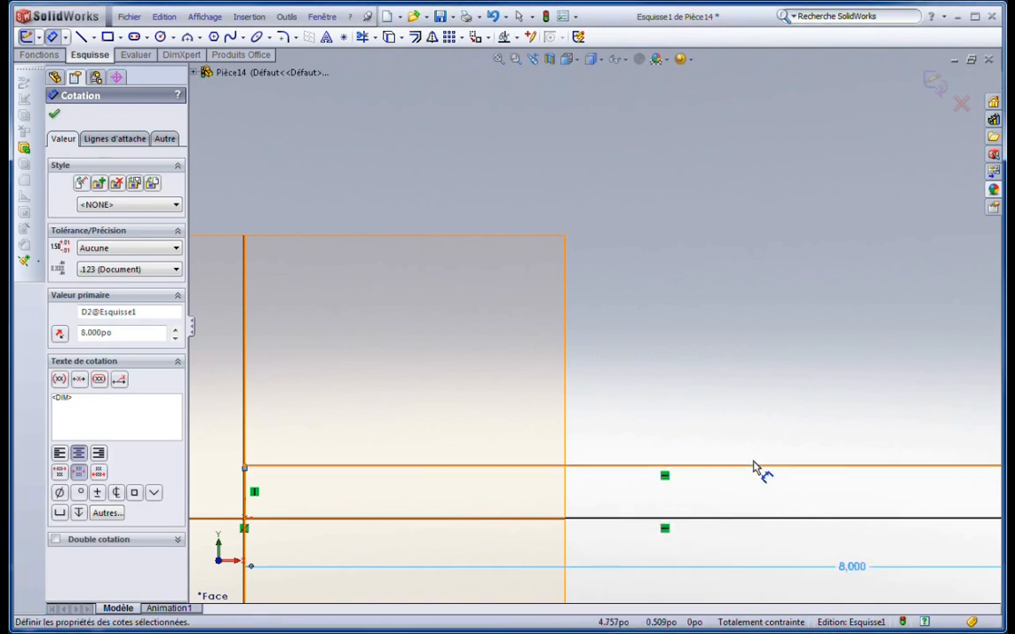
# - Draw a small circle above the middle of the rectangle, with a radius of about 0.47 po
pyautogui.scroll(-1, 885, 322)
pyautogui.scroll(2, 729, 414)
pyautogui.scroll(1, 700, 176)
pyautogui.scroll(-1, 670, 171)
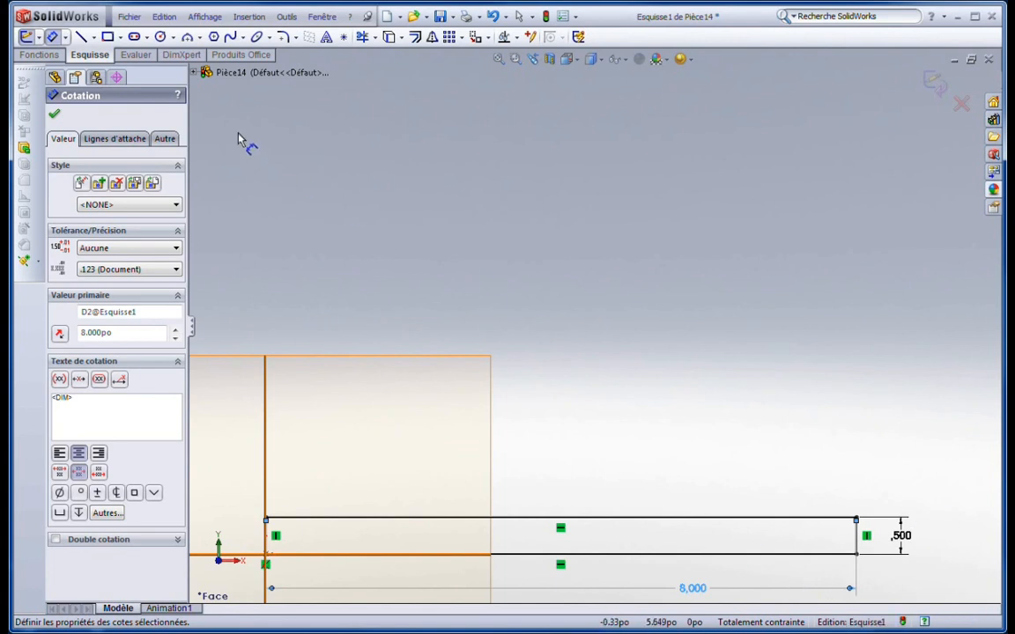
pyautogui.click(160, 39)
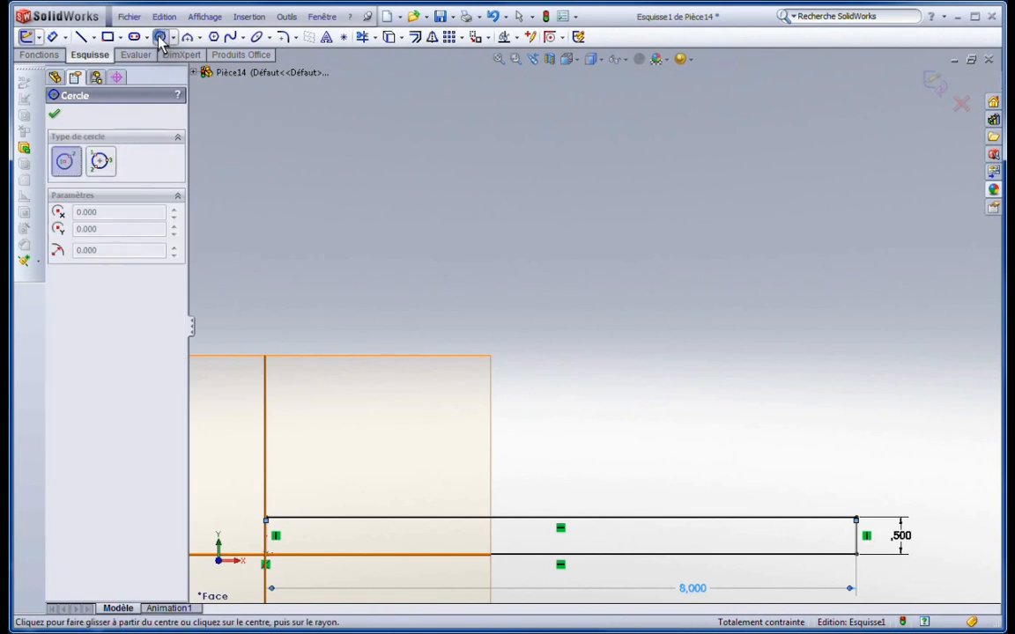
pyautogui.click(517, 378)
pyautogui.click(534, 352)
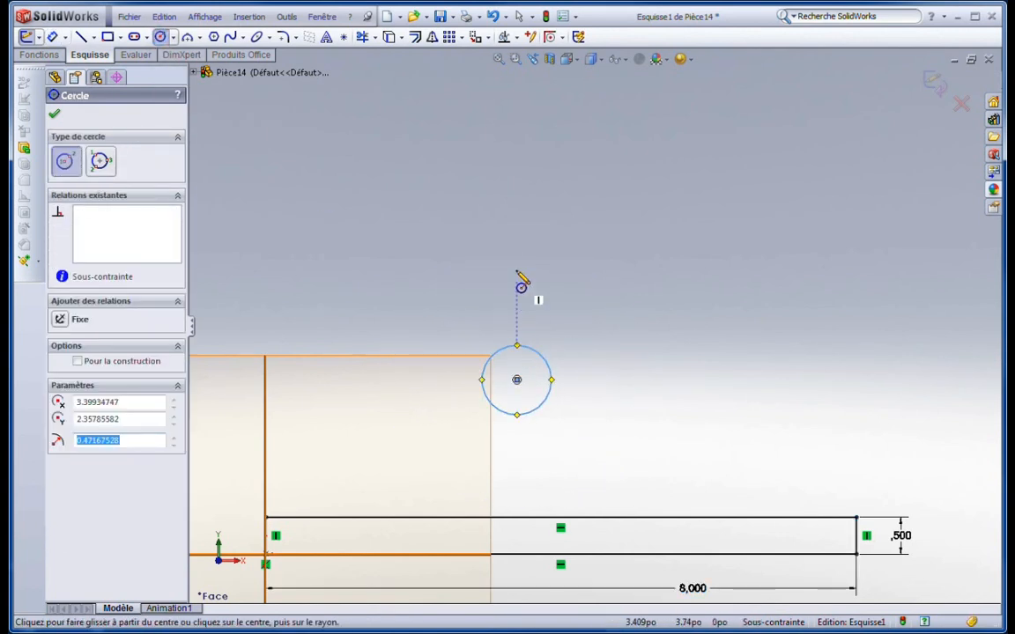
# - Draw two concentric circles vertically aligned above the small circle, with radii of about 0.78 po and 1.16 po
pyautogui.click(517, 232)
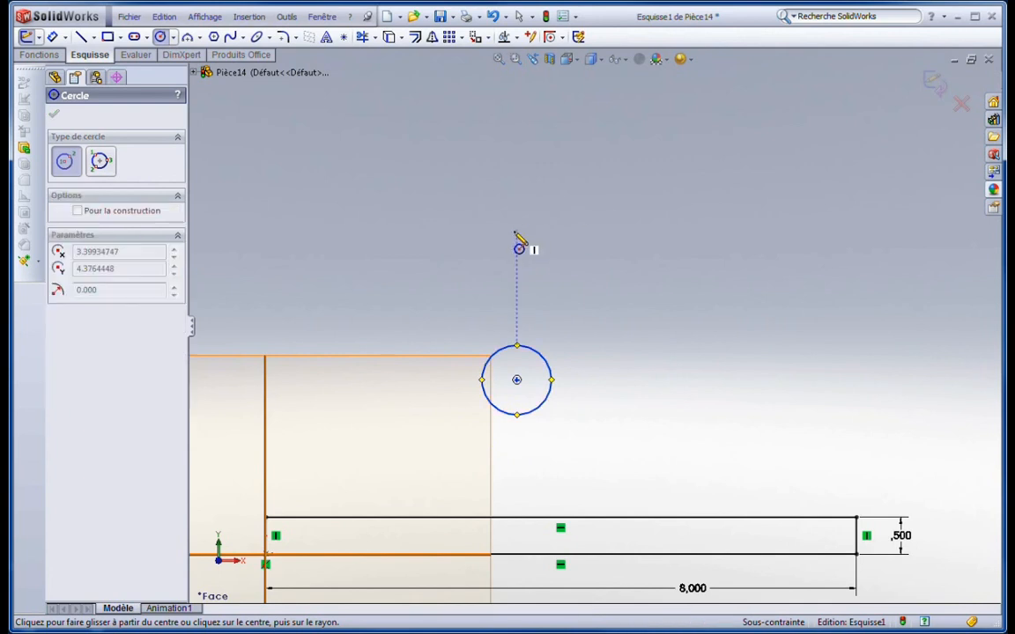
pyautogui.click(557, 286)
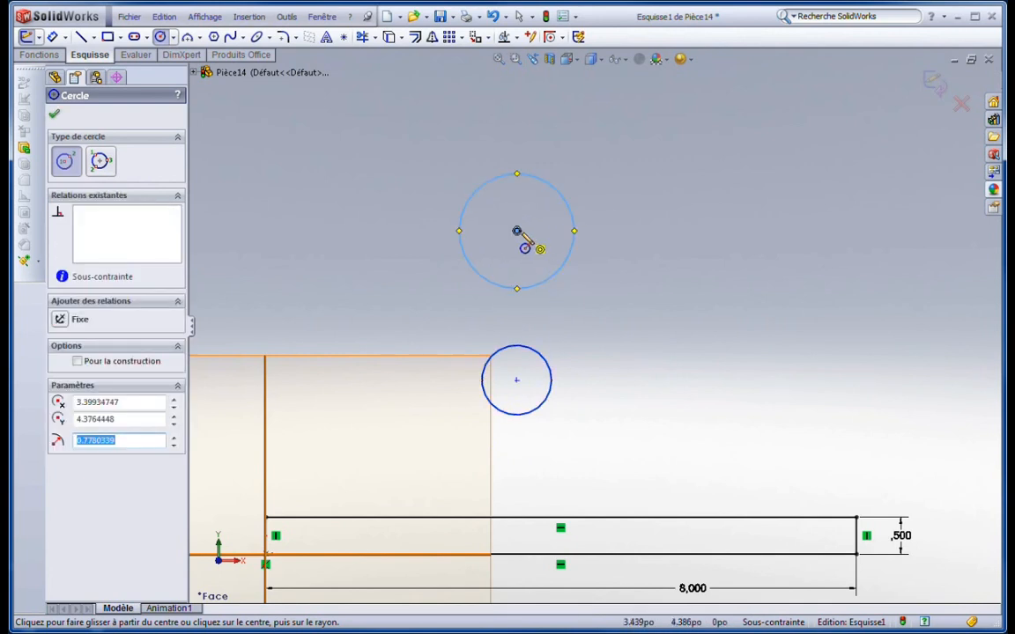
pyautogui.click(517, 232)
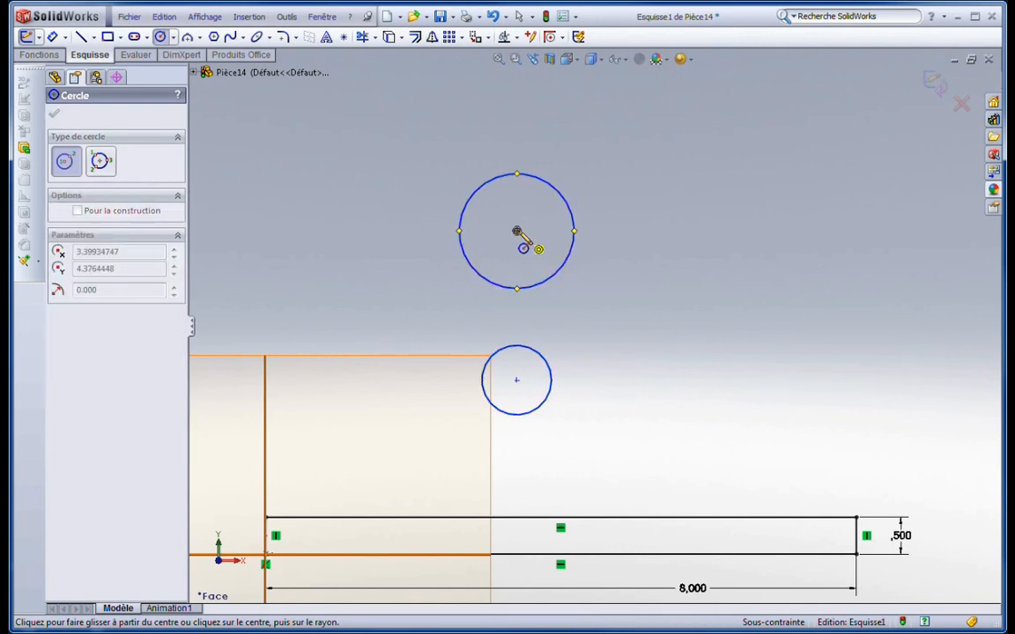
pyautogui.click(579, 300)
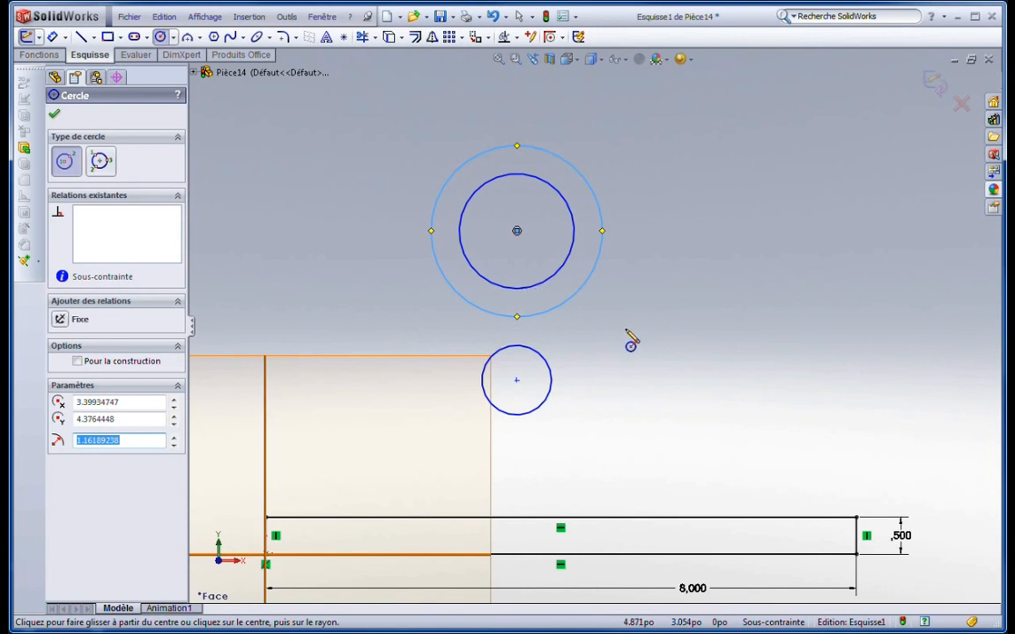
pyautogui.press('Escape')
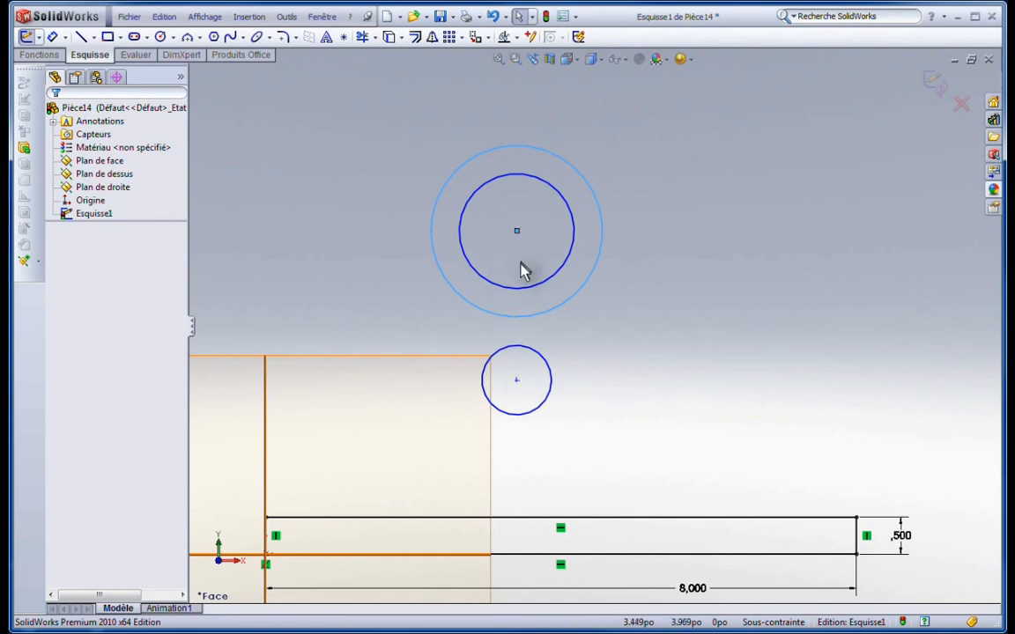
# - Compare the relations available with only the upper and lower circle centres selected and with the outer circle also selected
pyautogui.click(517, 382)
pyautogui.keyDown('ctrl'); pyautogui.click(517, 232); pyautogui.keyUp('ctrl')
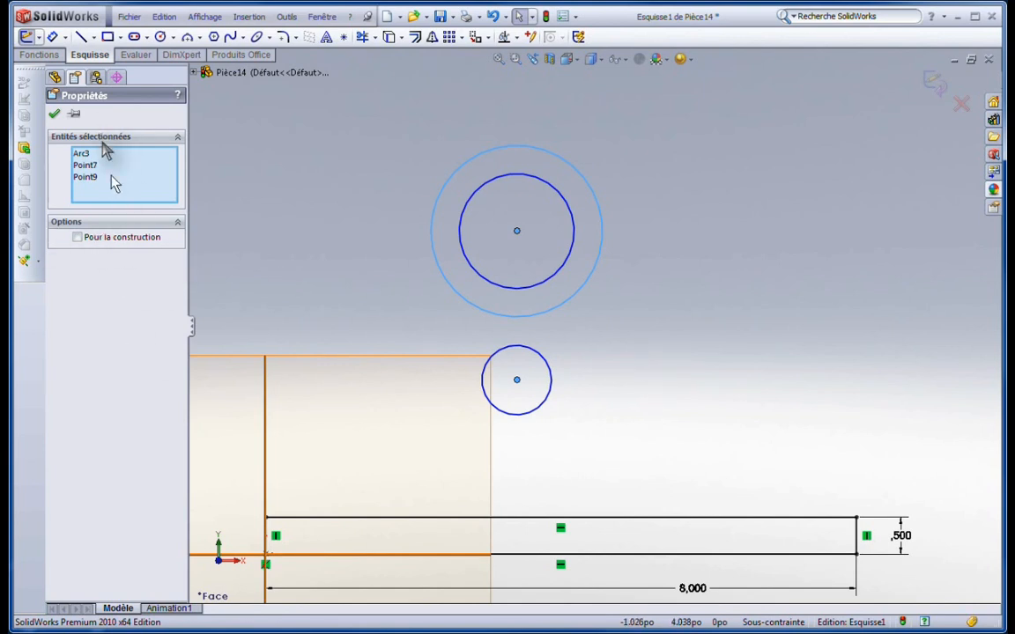
pyautogui.click(350, 223)
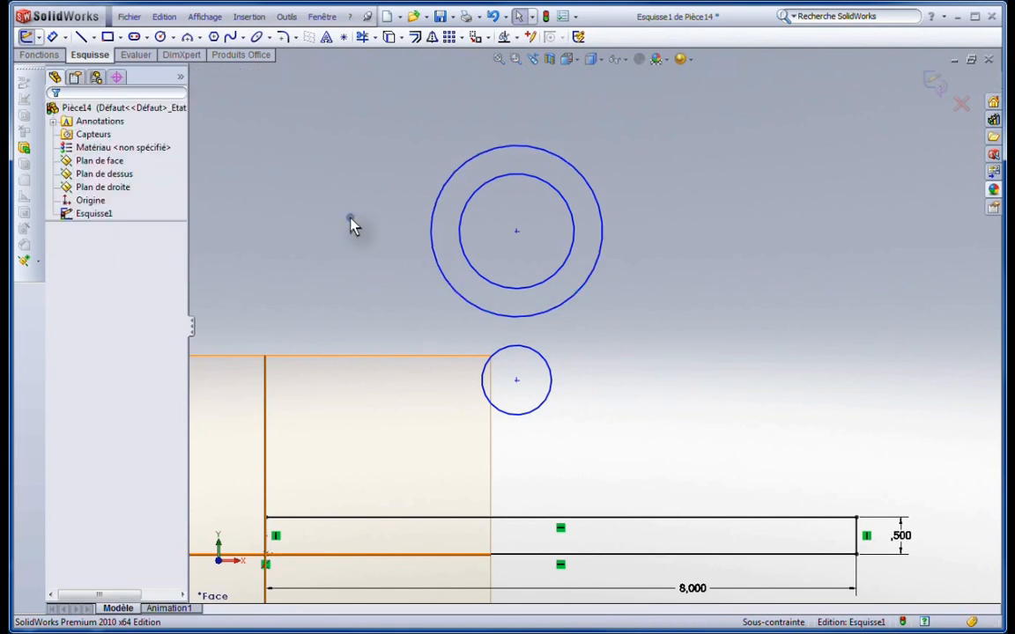
pyautogui.click(517, 382)
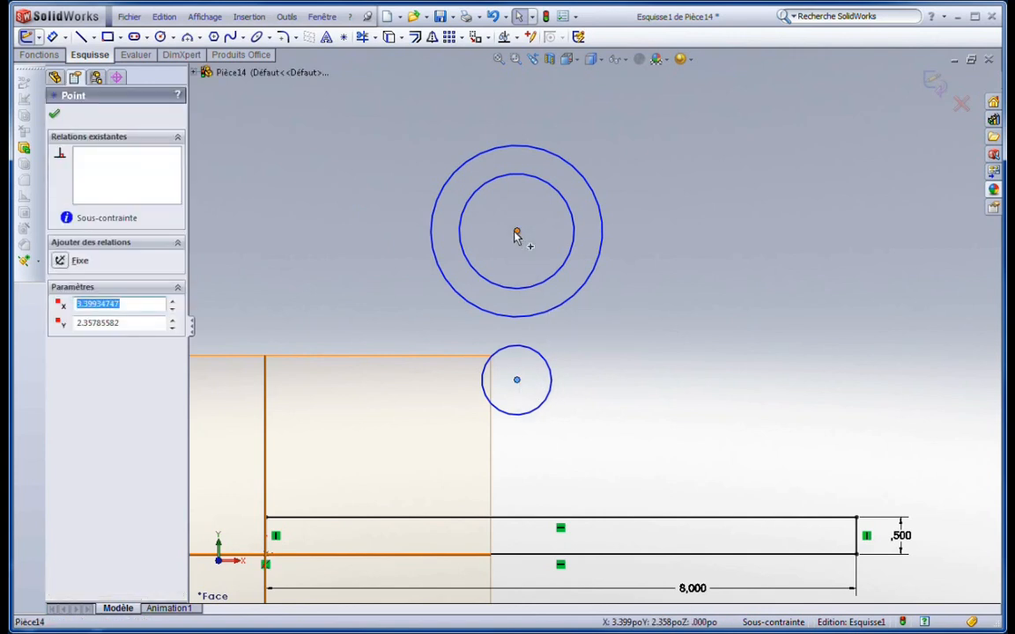
pyautogui.keyDown('ctrl'); pyautogui.click(517, 233); pyautogui.keyUp('ctrl')
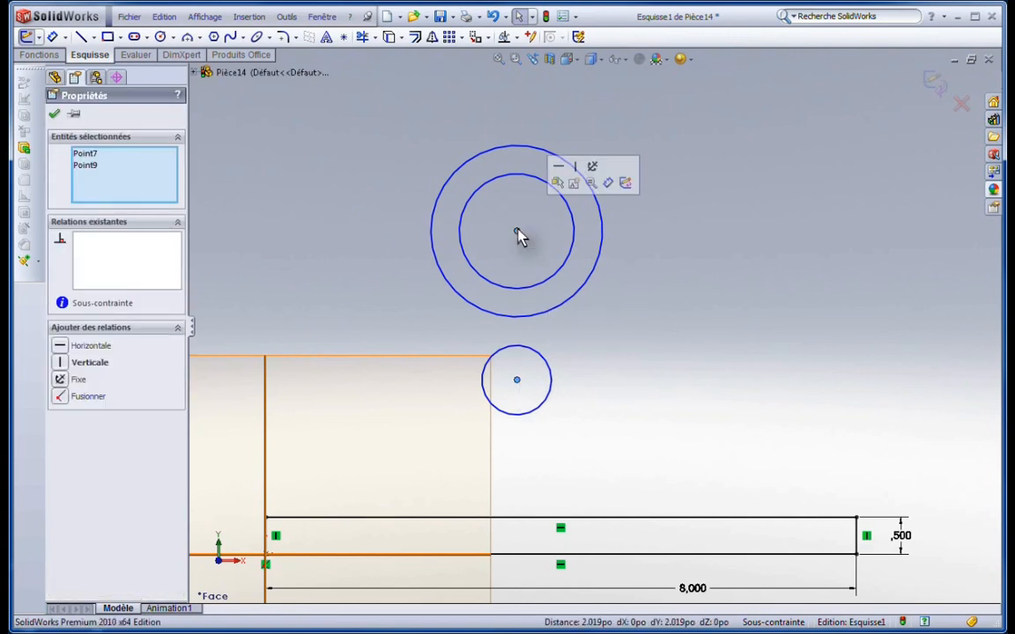
pyautogui.click(671, 356)
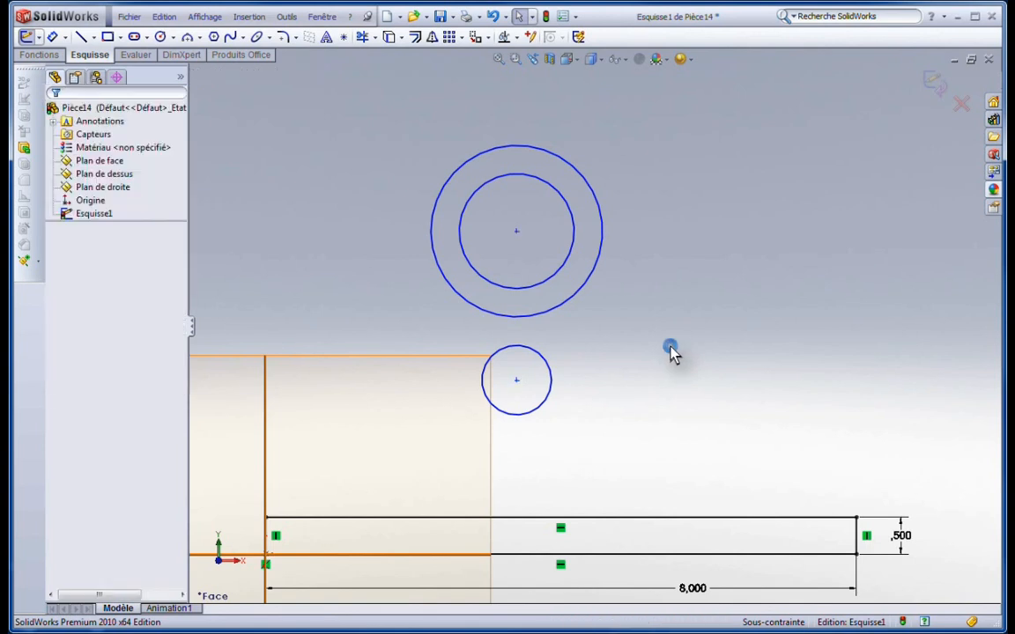
pyautogui.click(579, 291)
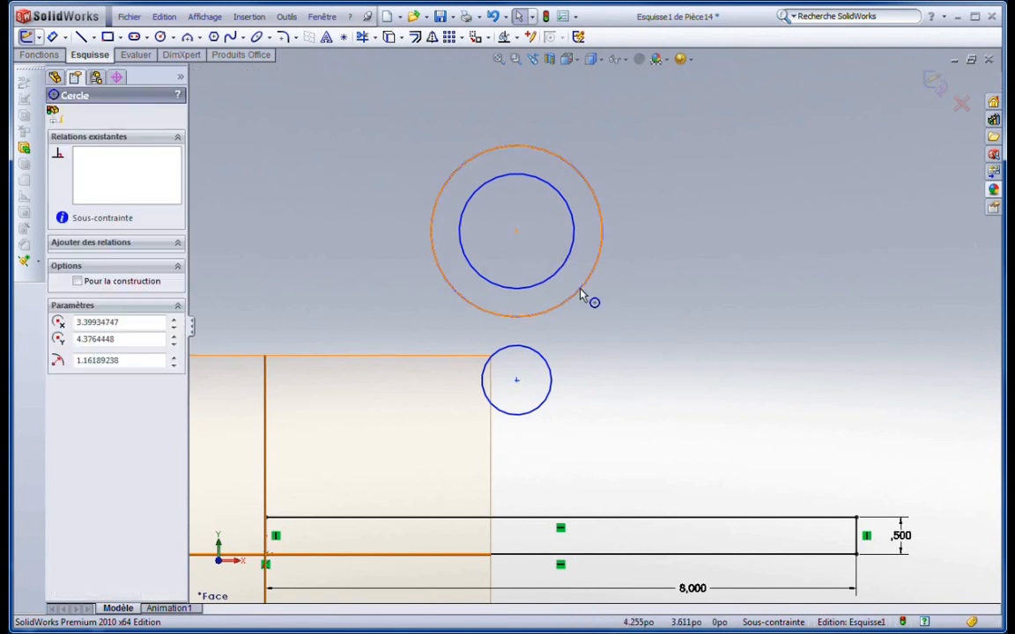
pyautogui.keyDown('ctrl'); pyautogui.click(517, 231); pyautogui.keyUp('ctrl')
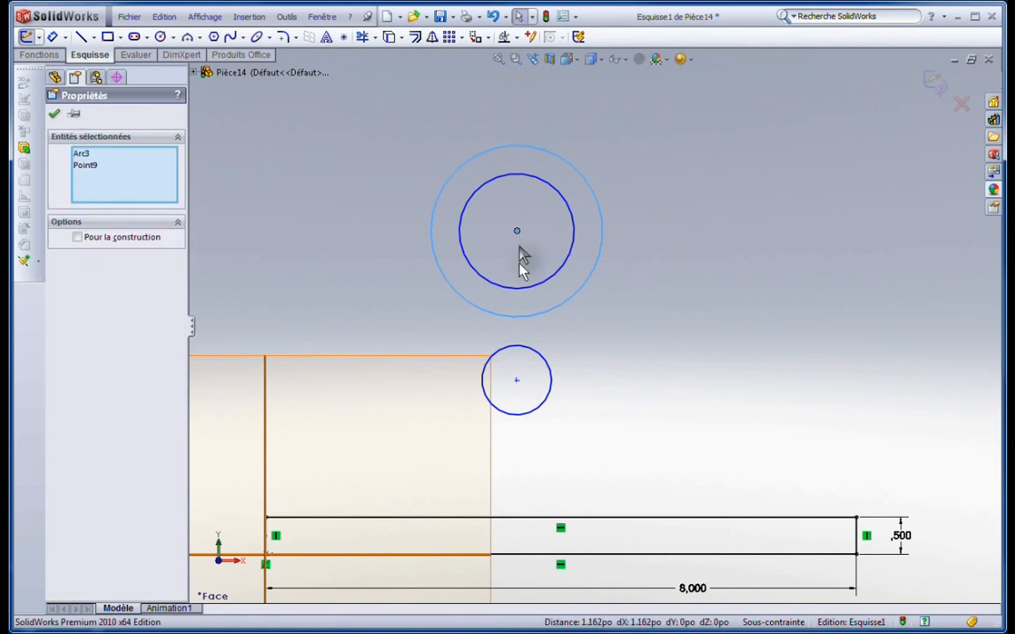
pyautogui.keyDown('ctrl'); pyautogui.click(517, 380); pyautogui.keyUp('ctrl')
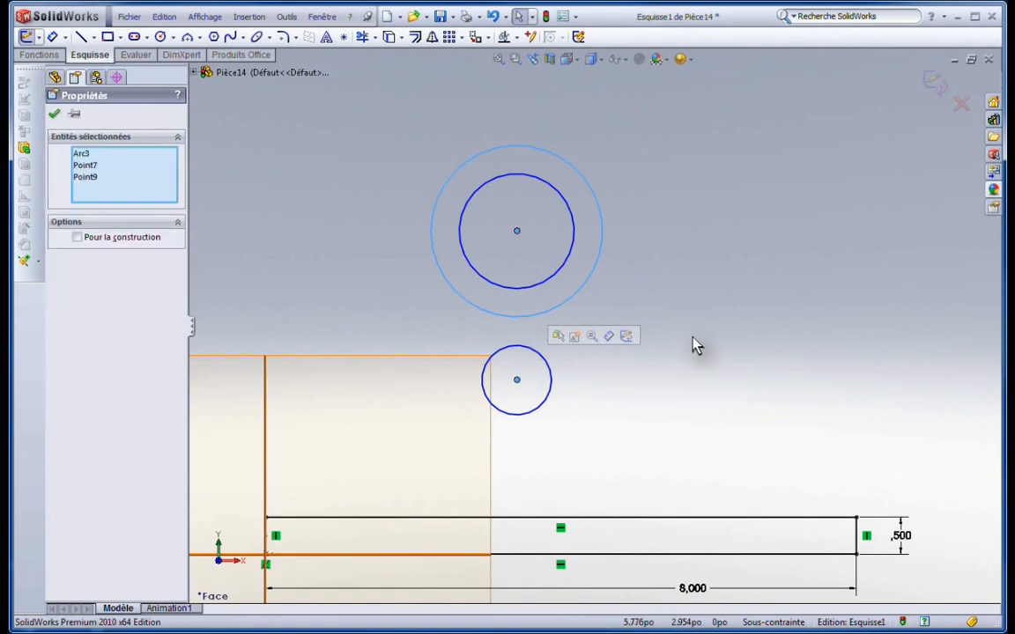
# - Add a vertical relation between the upper and lower circle centres, and move the small circle slightly down and to the left
pyautogui.press('Escape')
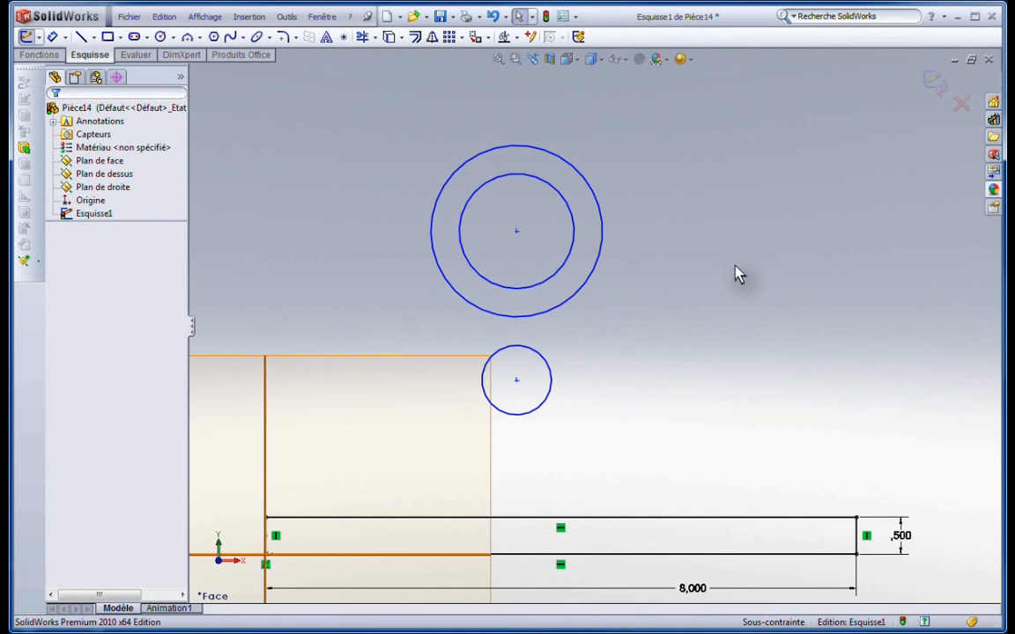
pyautogui.click(517, 233)
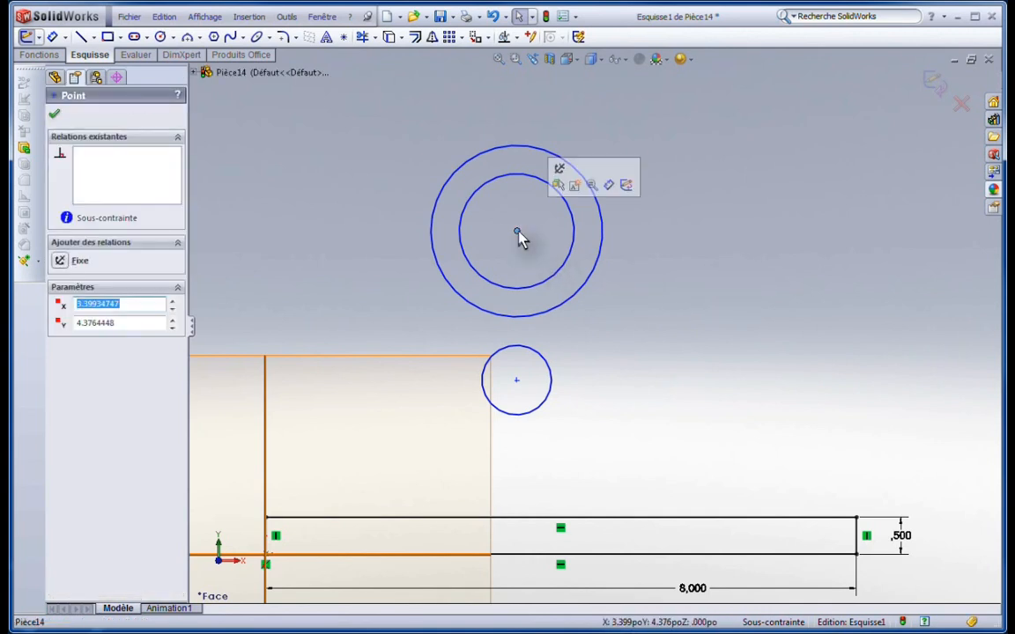
pyautogui.keyDown('ctrl'); pyautogui.click(517, 382); pyautogui.keyUp('ctrl')
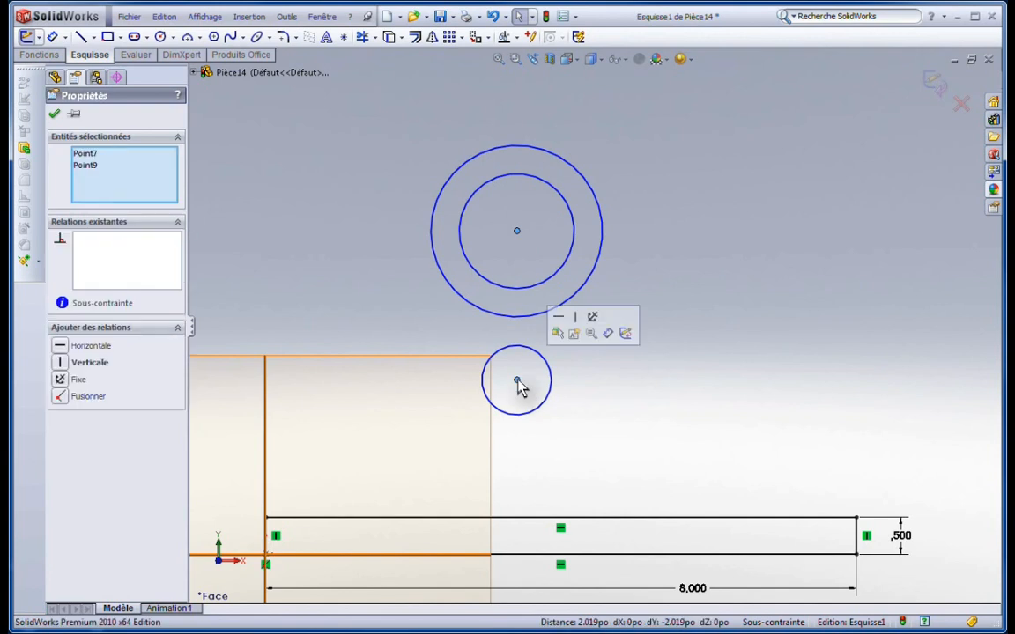
pyautogui.click(578, 321)
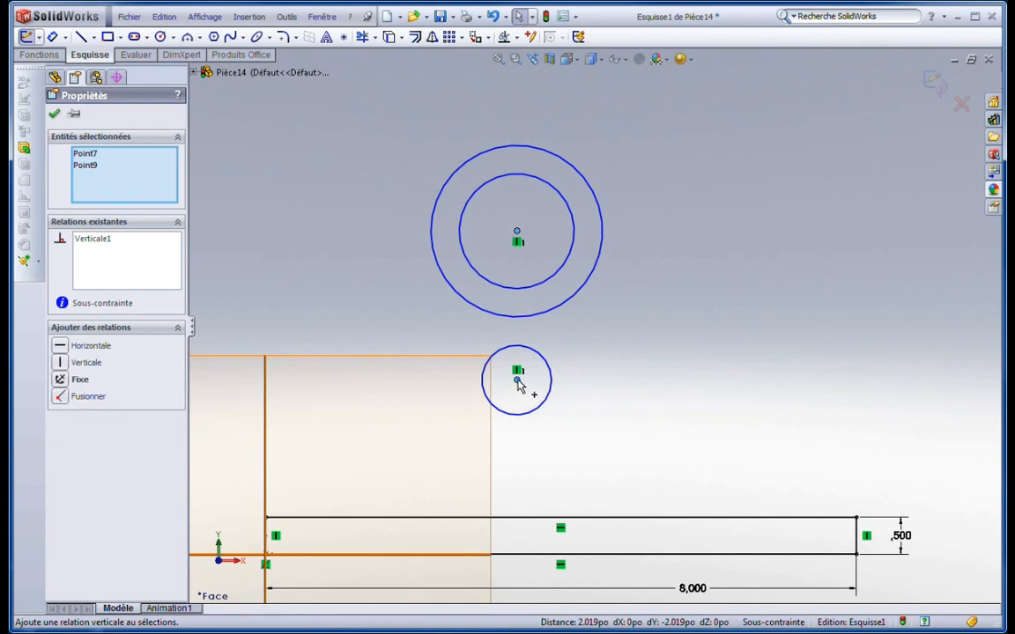
pyautogui.press('Escape')
pyautogui.moveTo(517, 382); pyautogui.dragTo(481, 401)
pyautogui.click(647, 424)
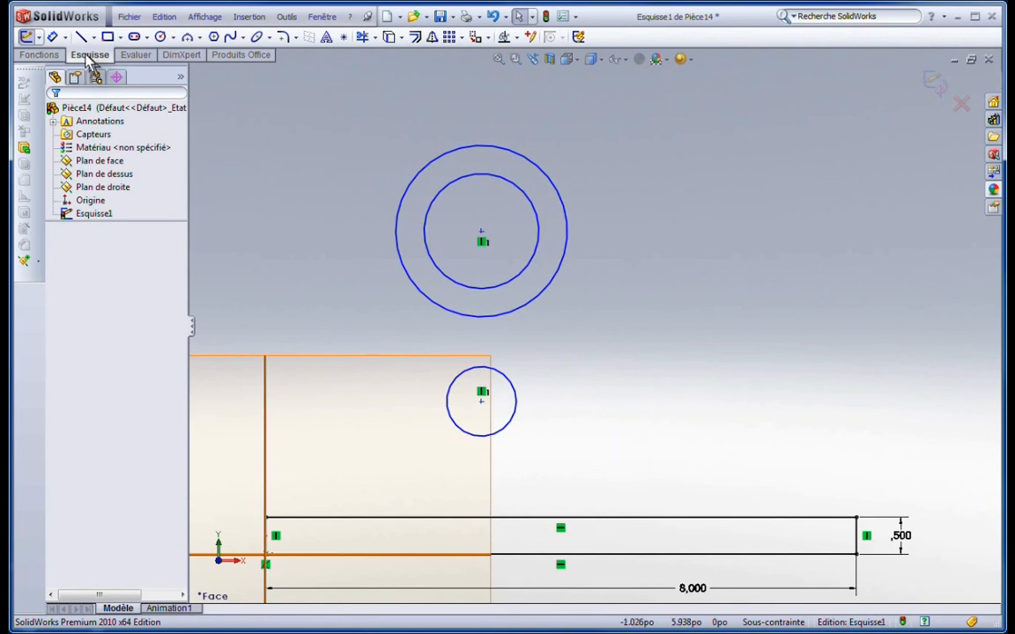
# - Dimension the height from the rectangle's lower side to the concentric circles' centre, left of the shape, and set it to 3.25 po
pyautogui.click(52, 39)
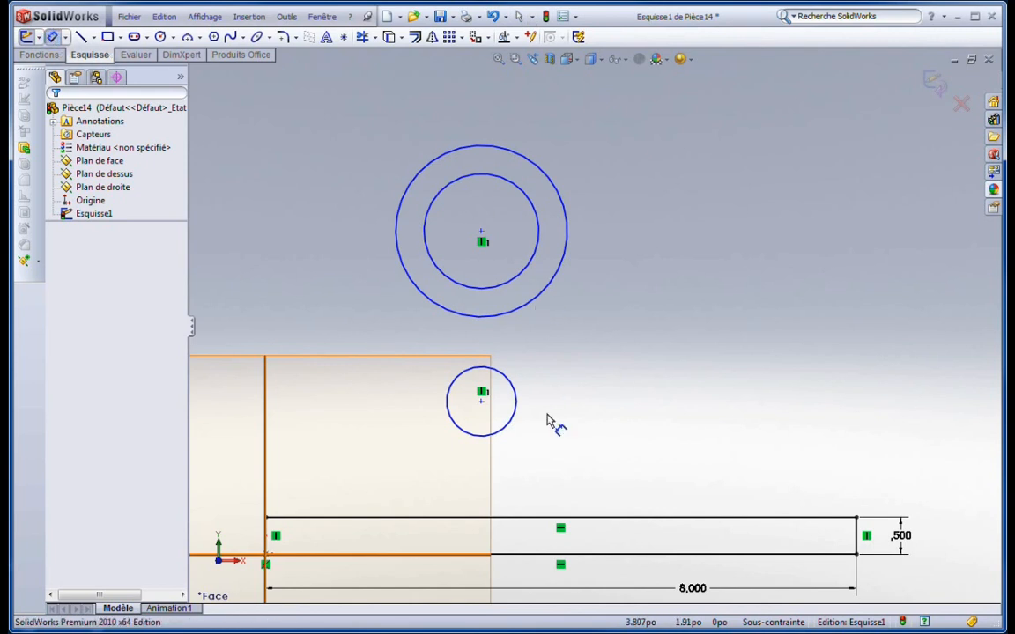
pyautogui.click(520, 555)
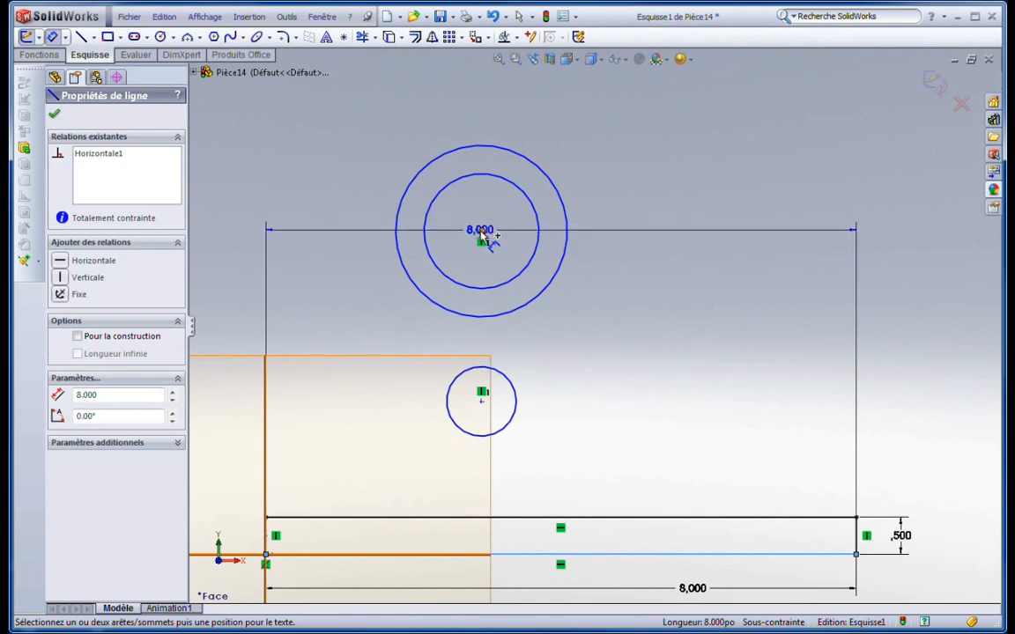
pyautogui.click(480, 232)
pyautogui.click(234, 314)
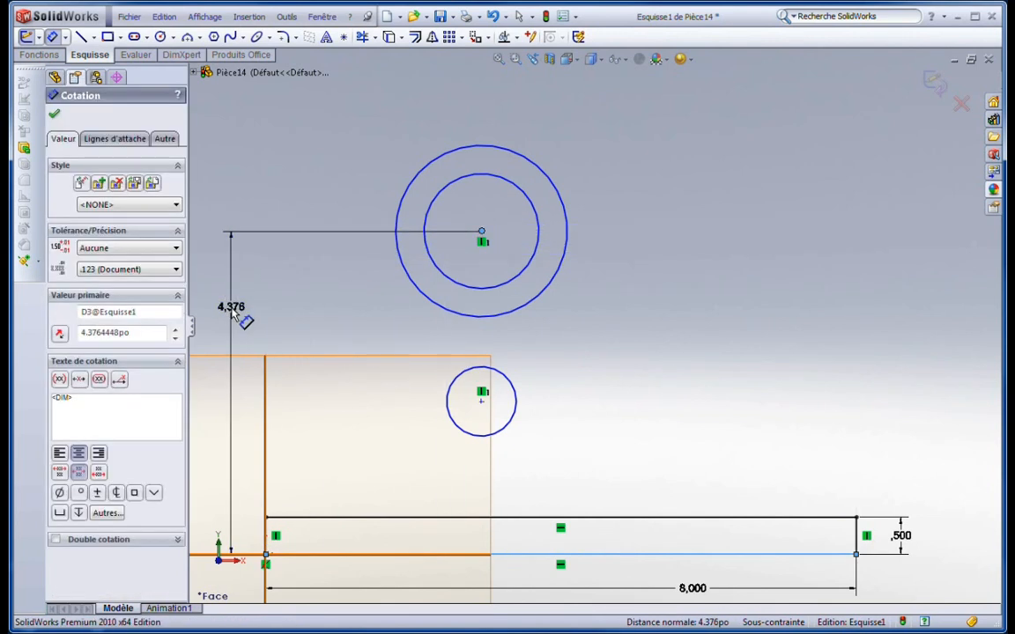
pyautogui.write('3.')
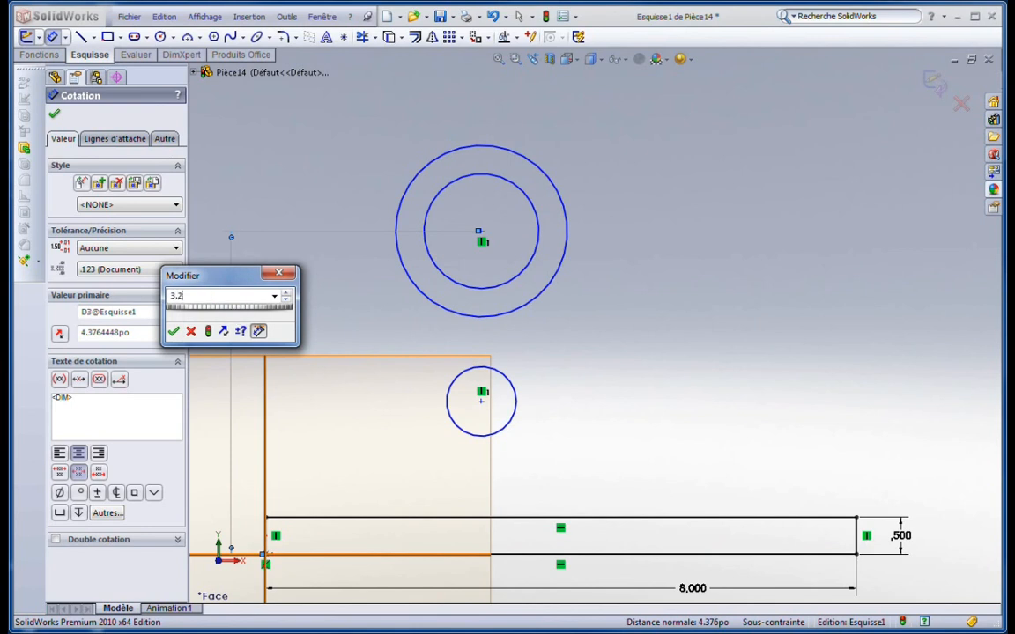
pyautogui.write('25')
pyautogui.press('Return')
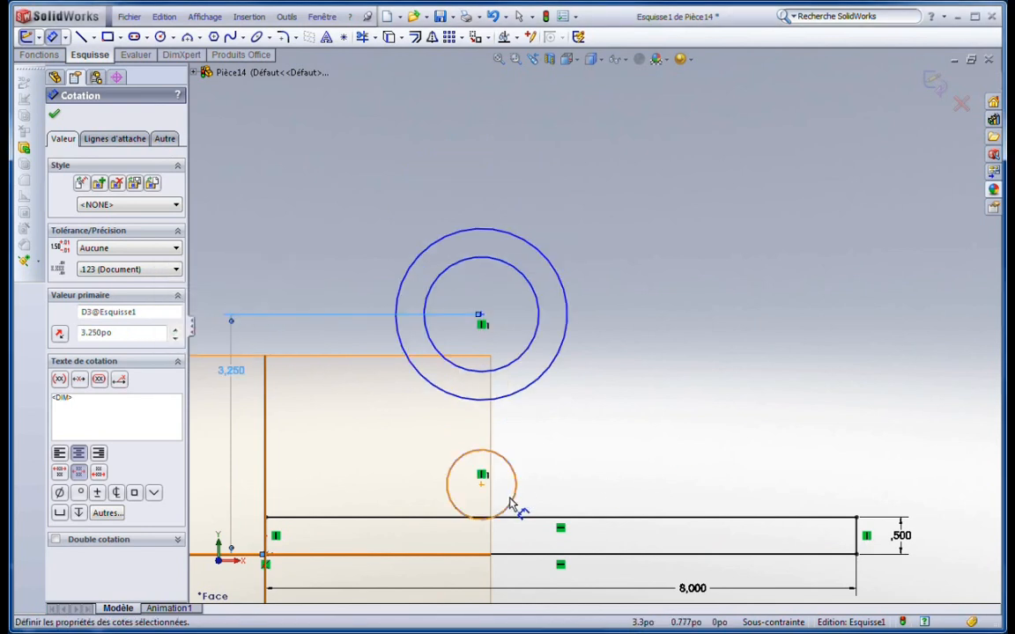
# - Dimension the vertical distance between the inner upper circle and the small lower circle, and set it to 1.75 po
pyautogui.click(529, 352)
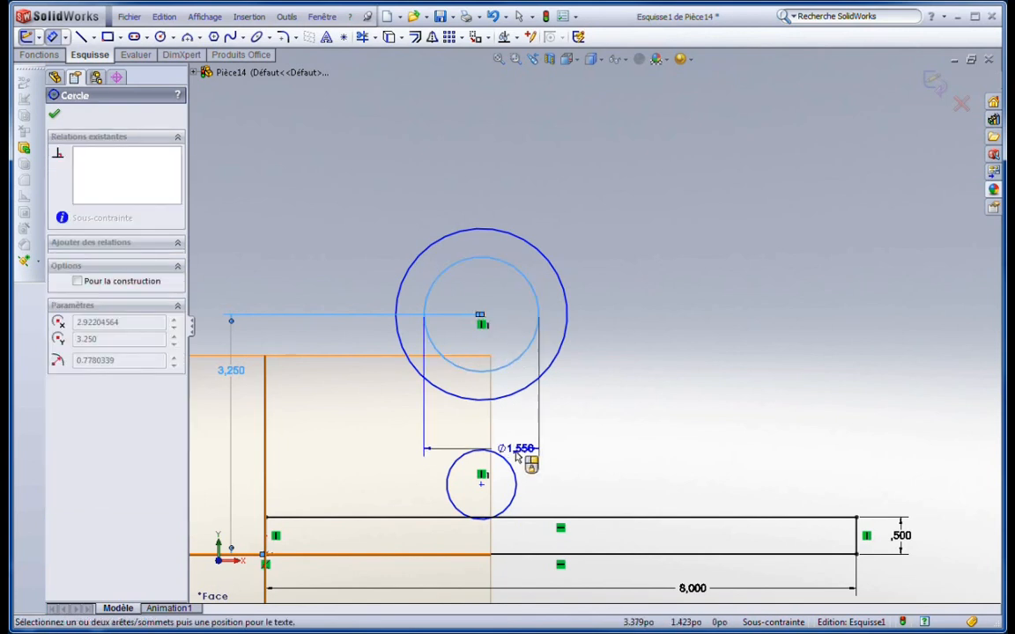
pyautogui.click(520, 480)
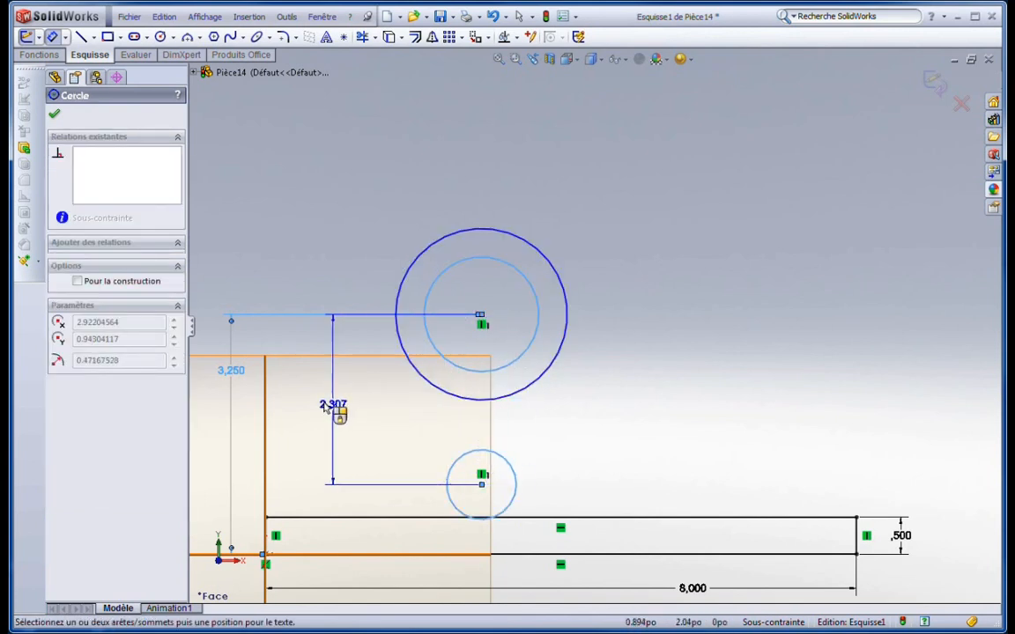
pyautogui.click(314, 408)
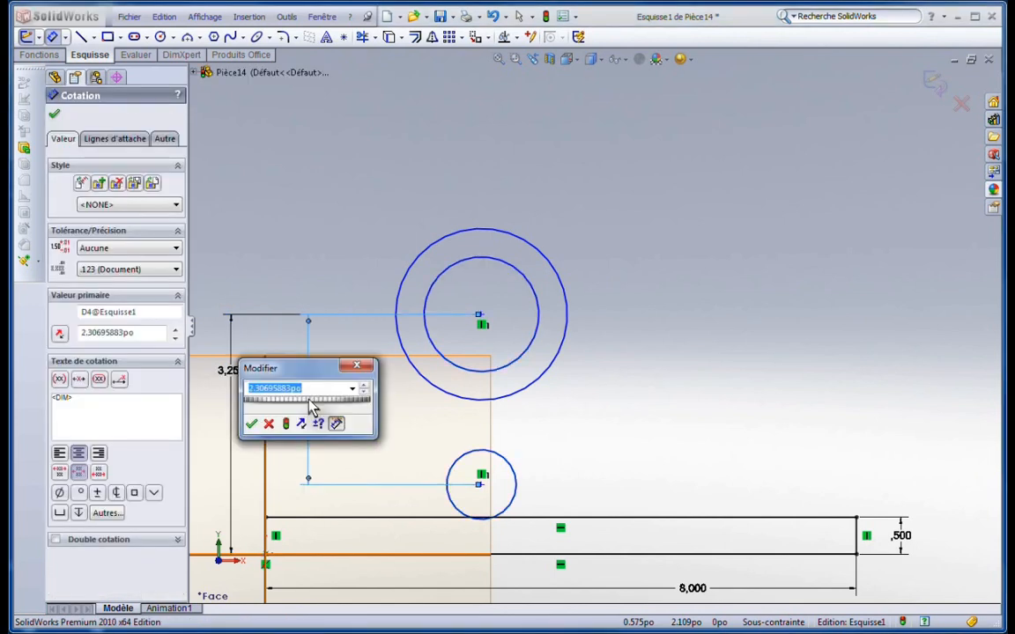
pyautogui.write('1.75')
pyautogui.press('Return')
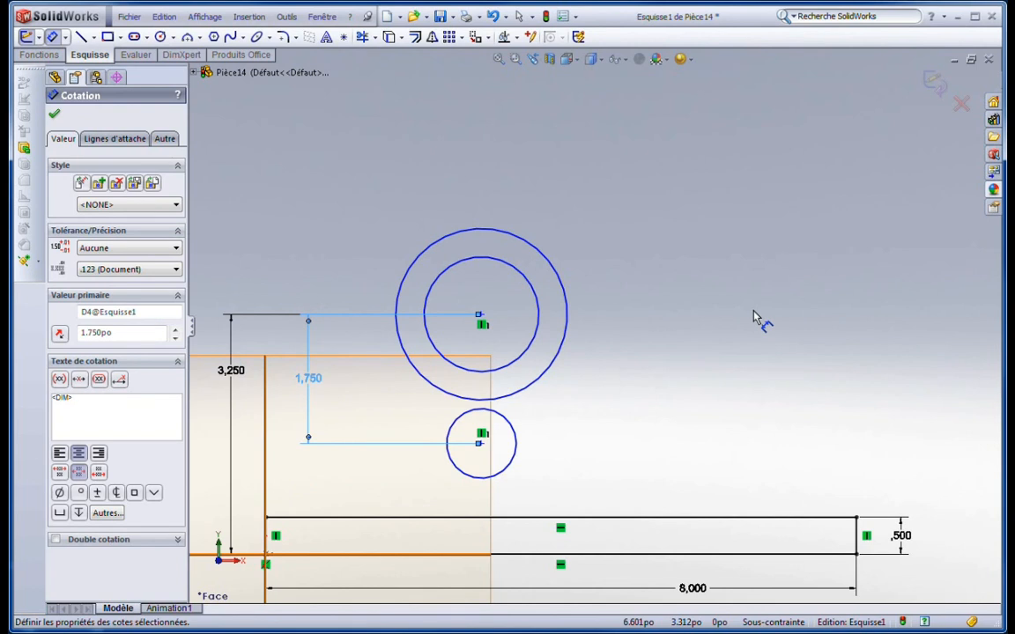
# - Dimension the small lower circle's diameter and set it to 0.75 po
pyautogui.click(508, 475)
pyautogui.click(579, 414)
pyautogui.write('.75')
pyautogui.press('Return')
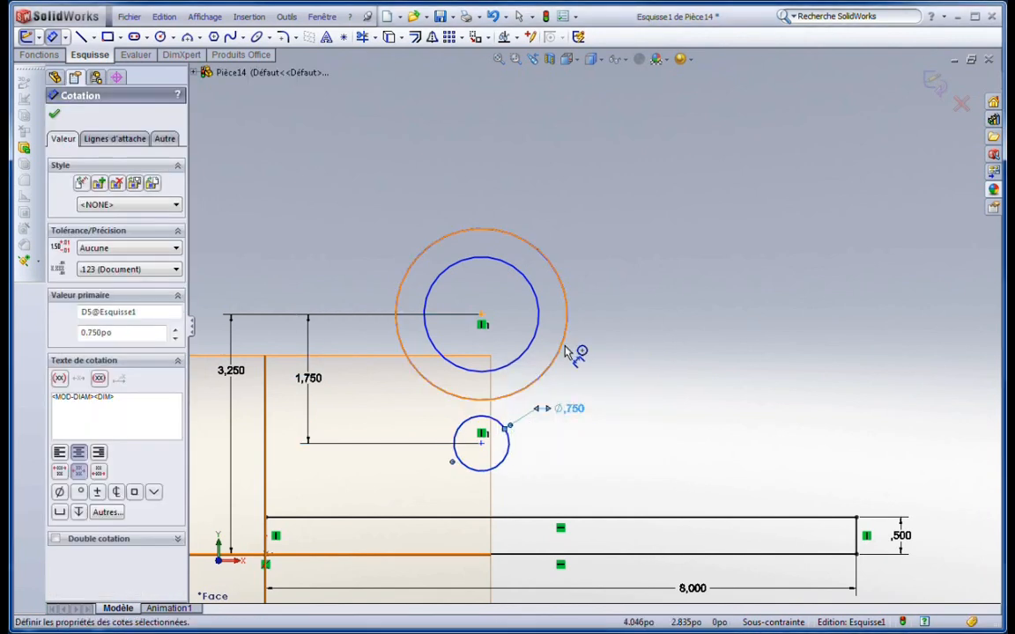
# - Dimension the inner upper circle's diameter and set it to 1.25 po
pyautogui.click(533, 352)
pyautogui.click(603, 387)
pyautogui.write('1.25')
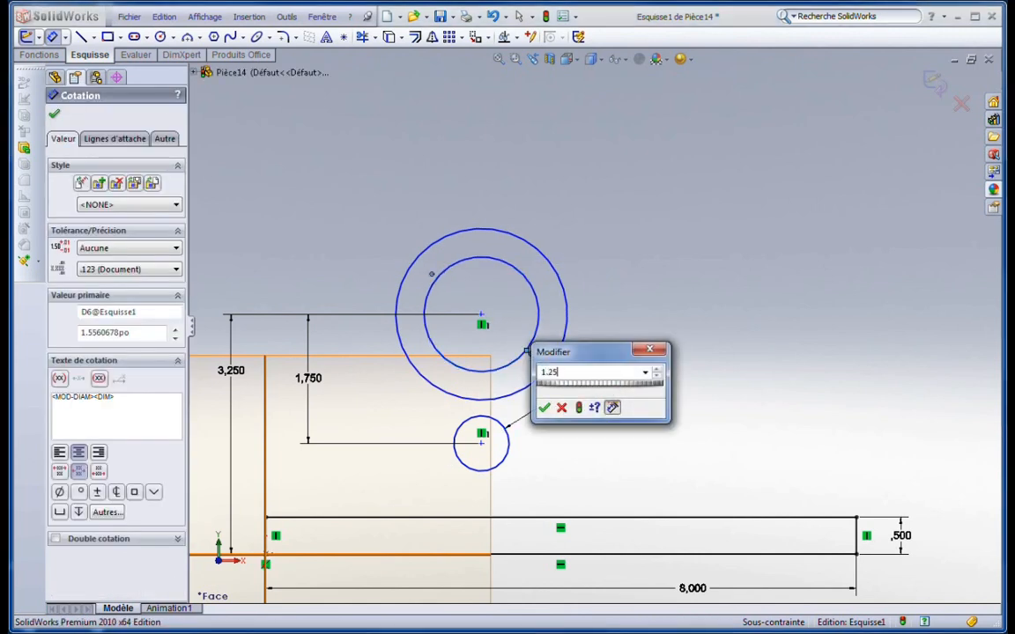
pyautogui.press('Return')
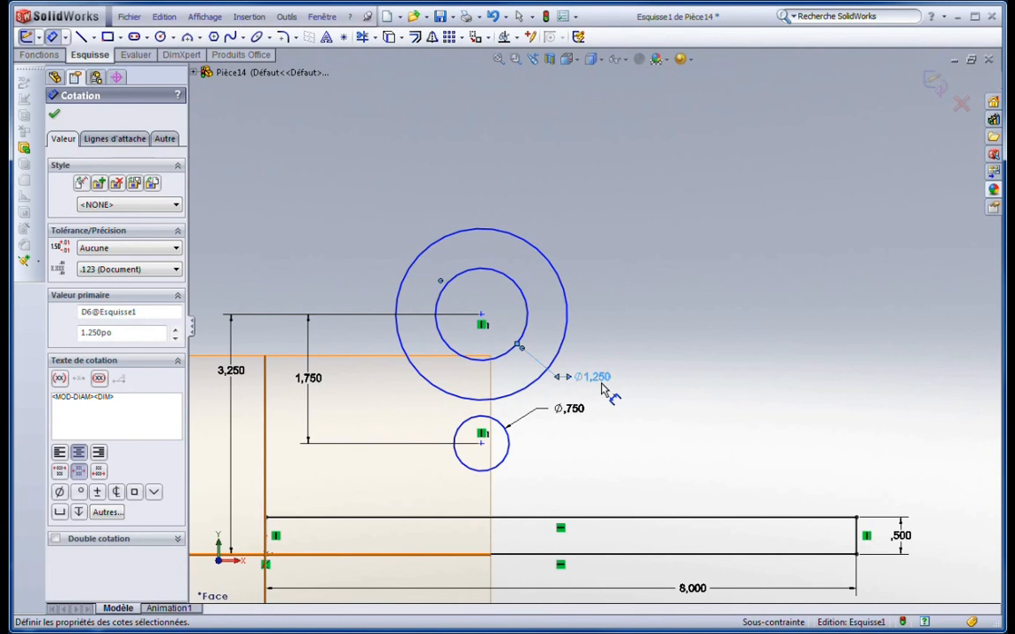
# - Dimension the outer upper circle's diameter and set it to 2 po
pyautogui.click(565, 290)
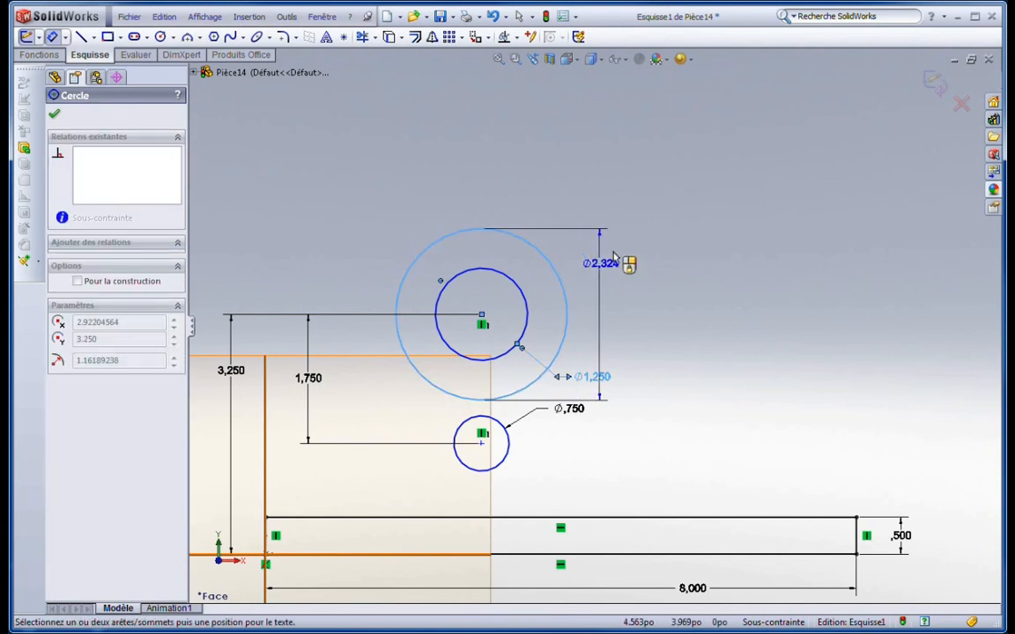
pyautogui.click(611, 198)
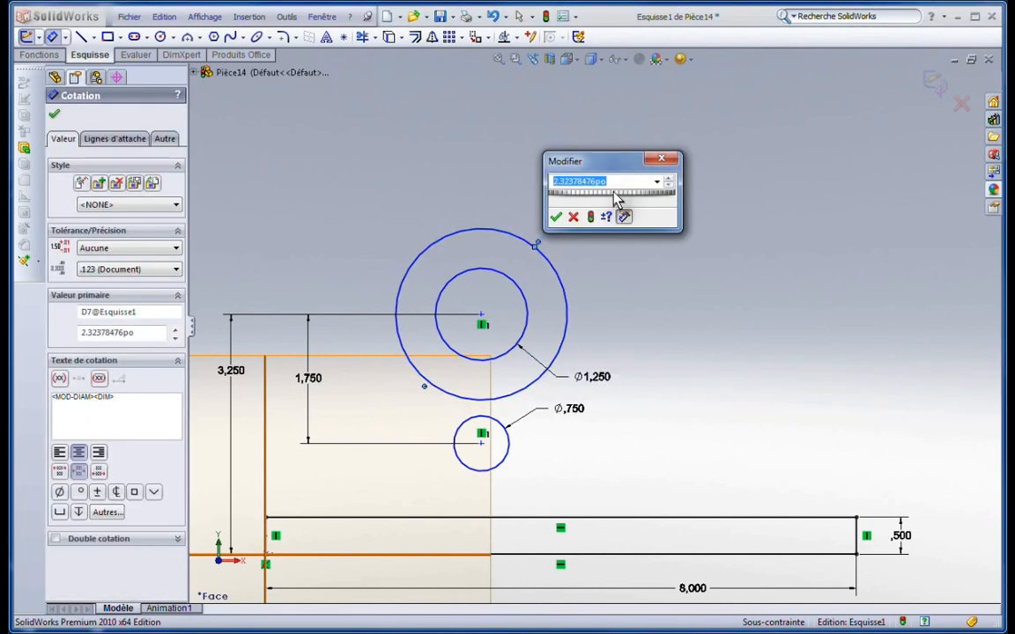
pyautogui.write('2')
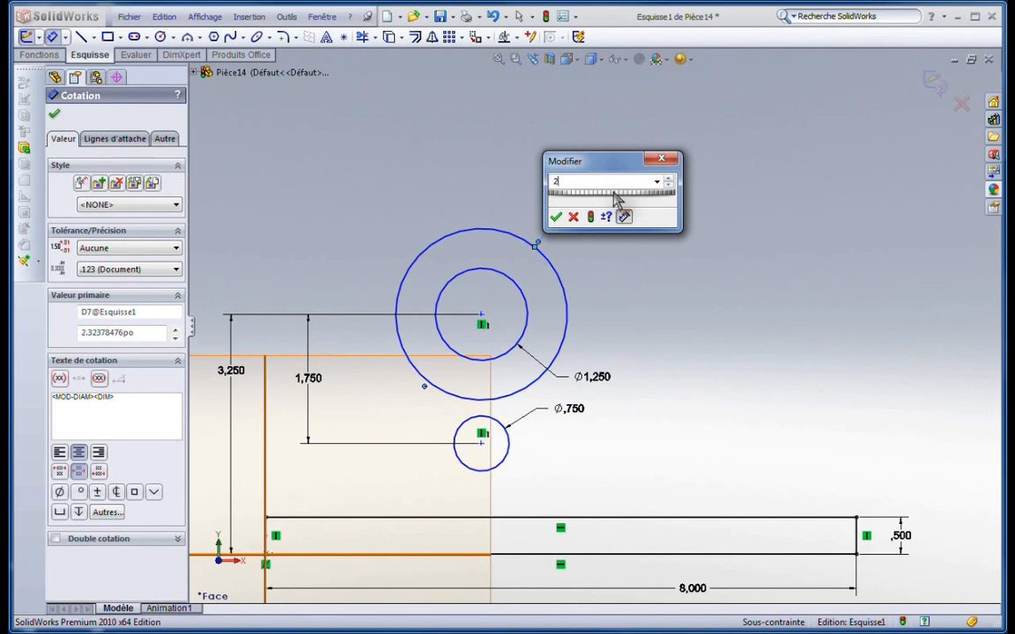
pyautogui.press('Return')
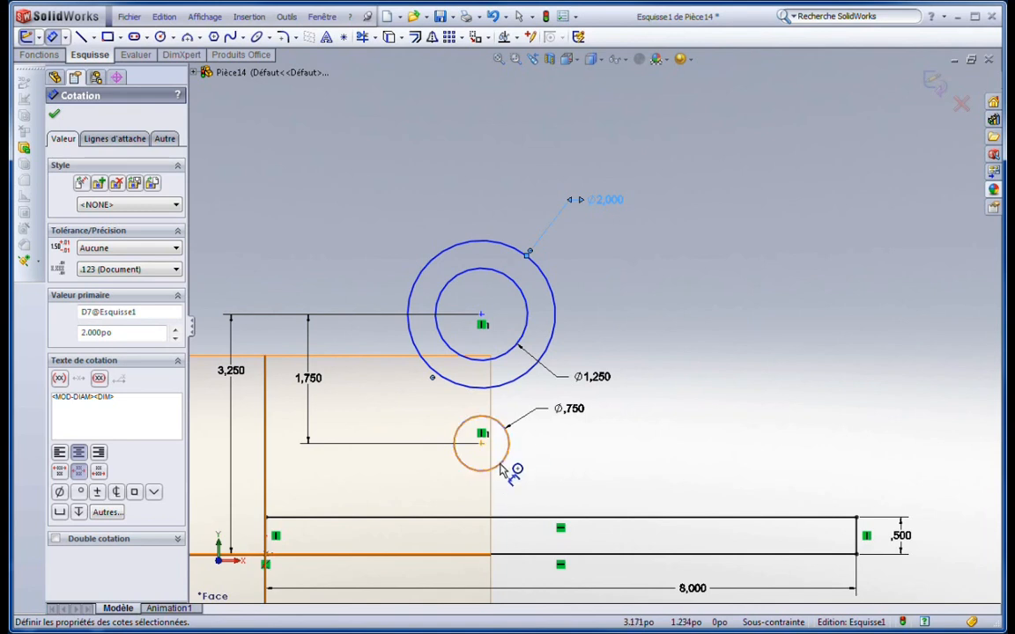
# - Dimension the horizontal distance from the rectangle's left side to the inner upper circle, above the shape, and set it to 2.5 po
pyautogui.click(483, 276)
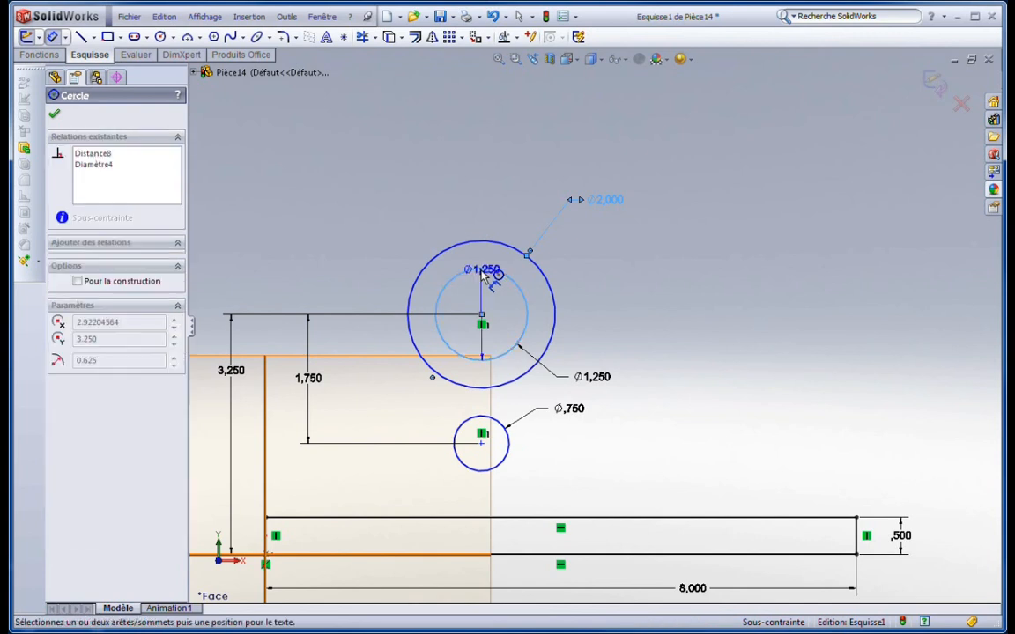
pyautogui.click(267, 542)
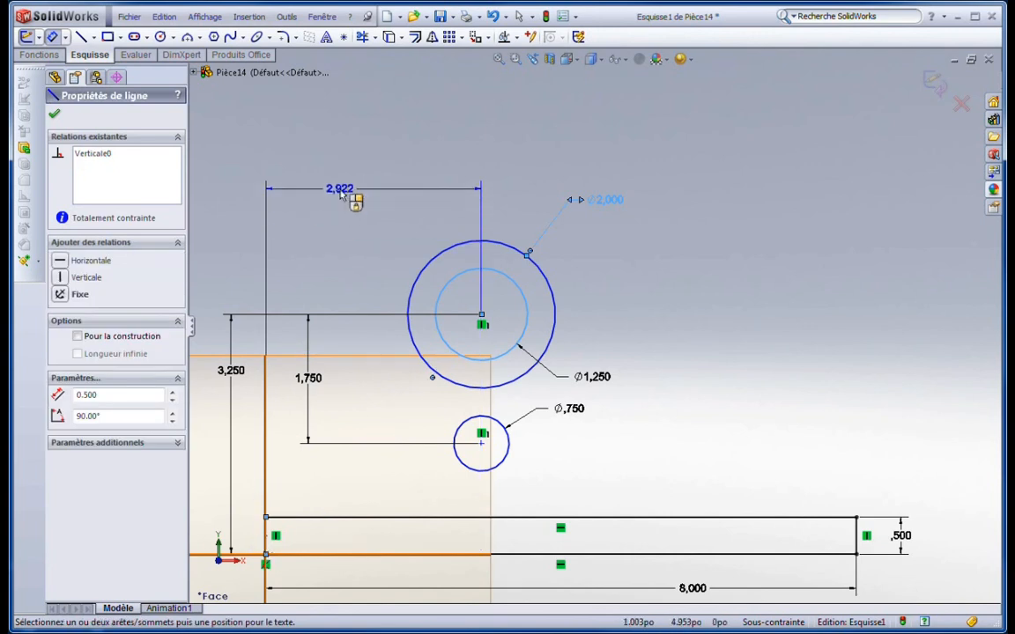
pyautogui.click(341, 195)
pyautogui.write('2.5')
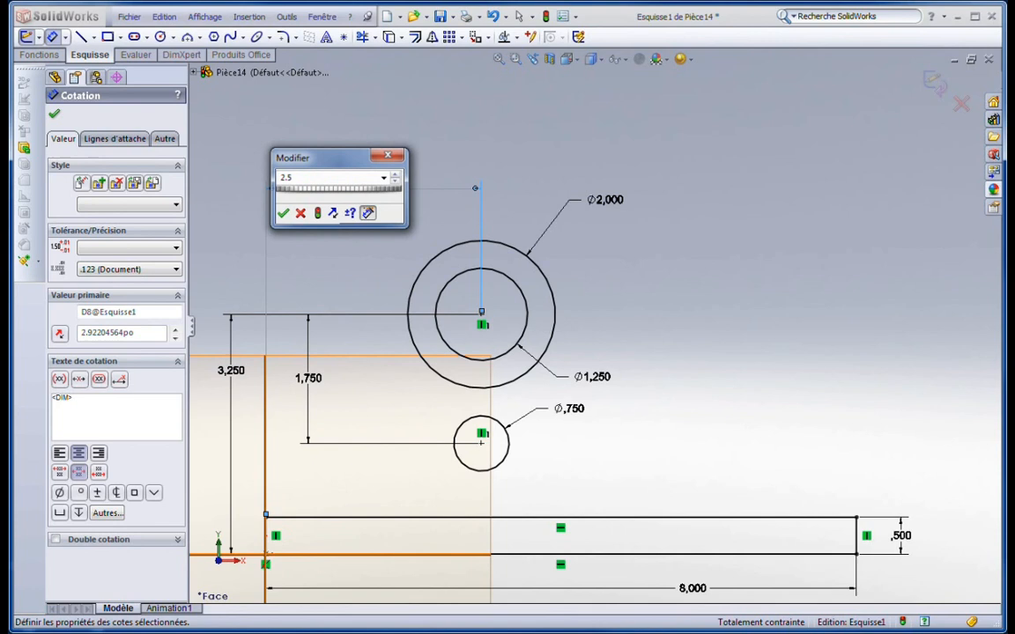
pyautogui.press('Return')
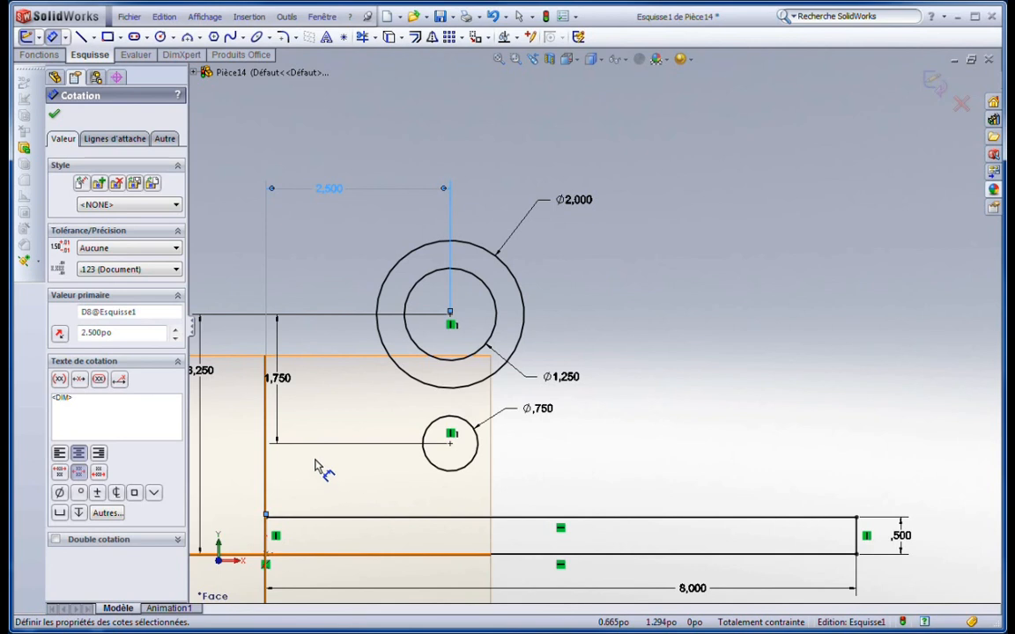
# - Draw a line from the rectangle's upper-left corner to the left side of the outer circle, ending tangent to it
pyautogui.scroll(2, 430, 414)
pyautogui.scroll(-2, 453, 324)
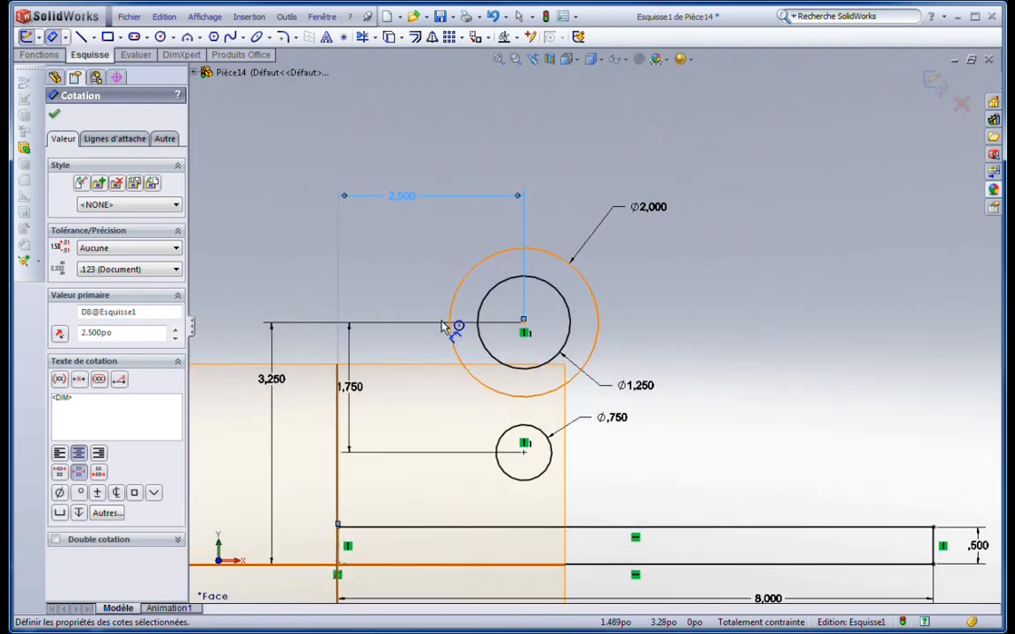
pyautogui.click(80, 37)
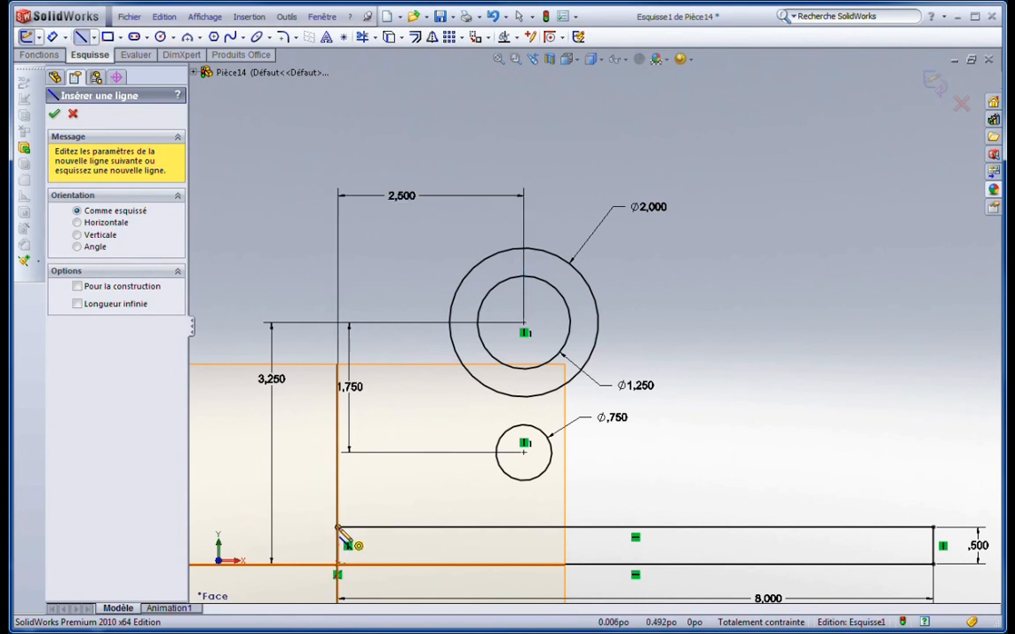
pyautogui.click(337, 525)
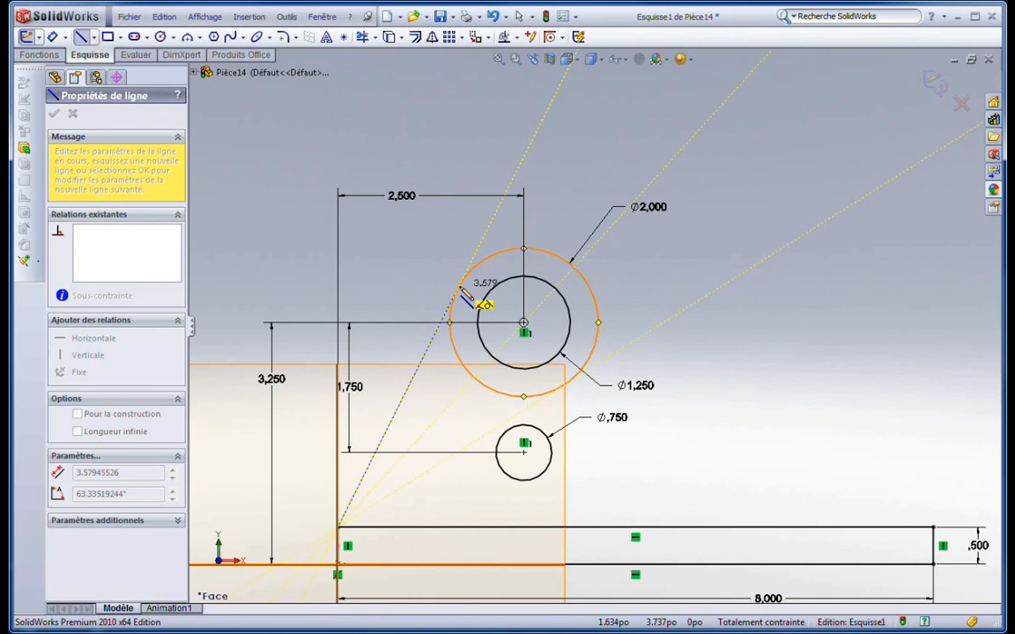
pyautogui.click(457, 288)
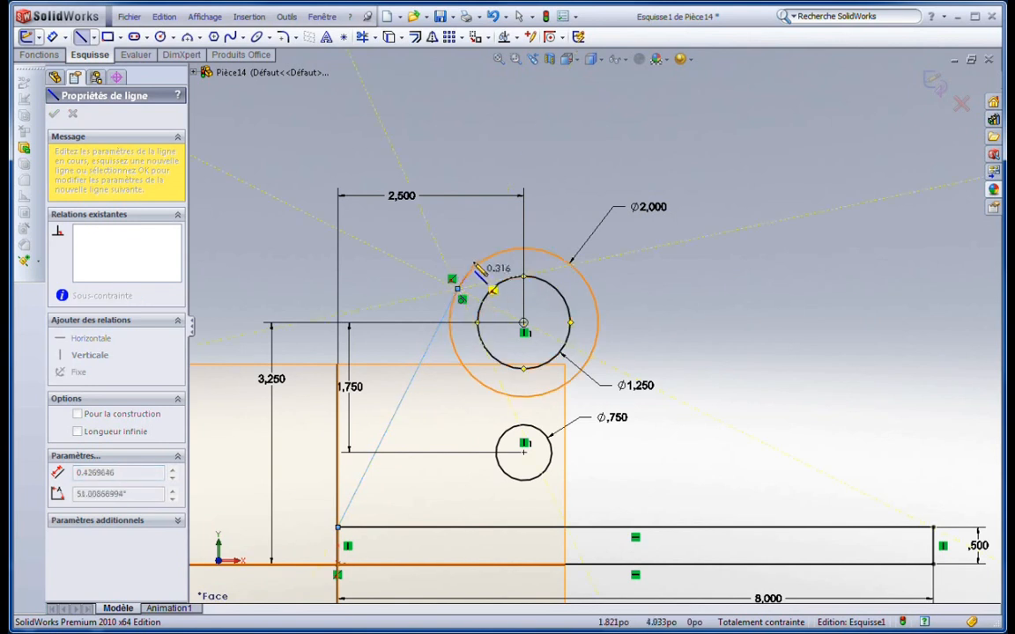
pyautogui.press('Escape')
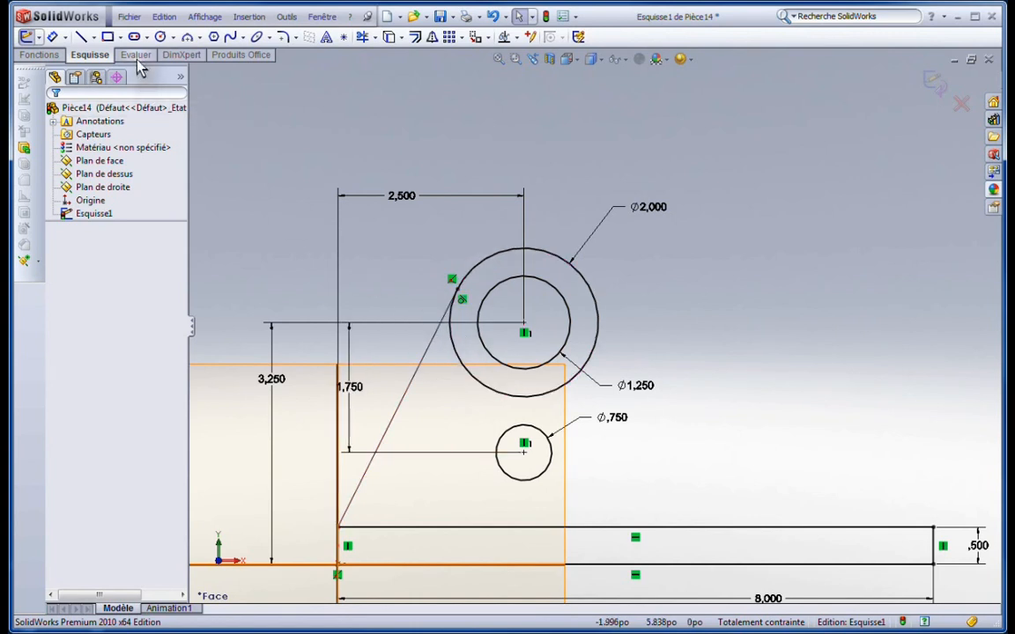
# - Draw a second line from the rectangle's upper-left corner to a free point right of the small circle, at about X 4.33, Y 1.64 po
pyautogui.click(80, 36)
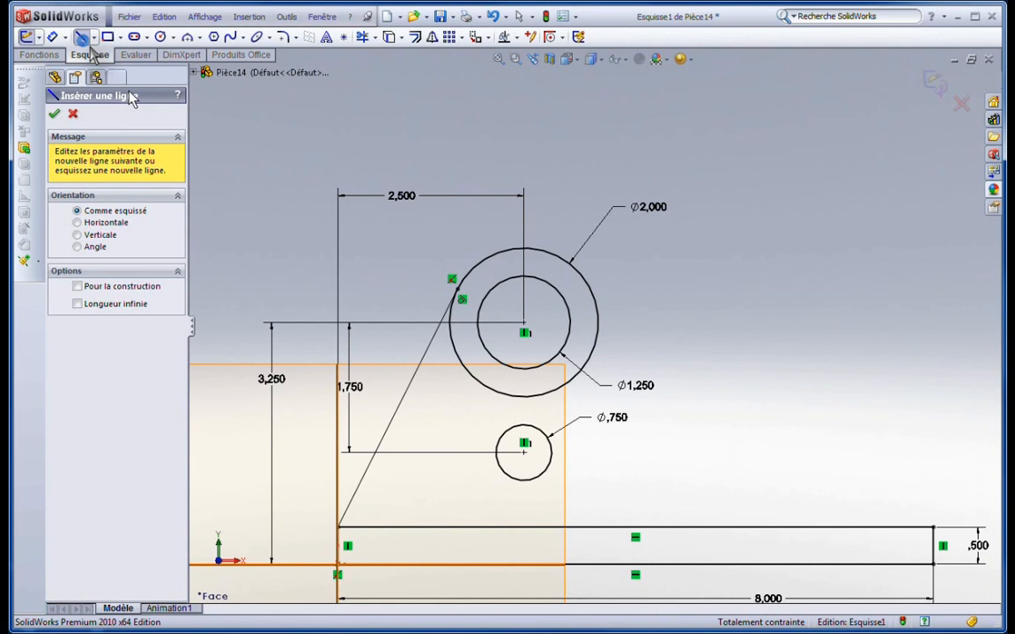
pyautogui.click(337, 526)
pyautogui.click(659, 442)
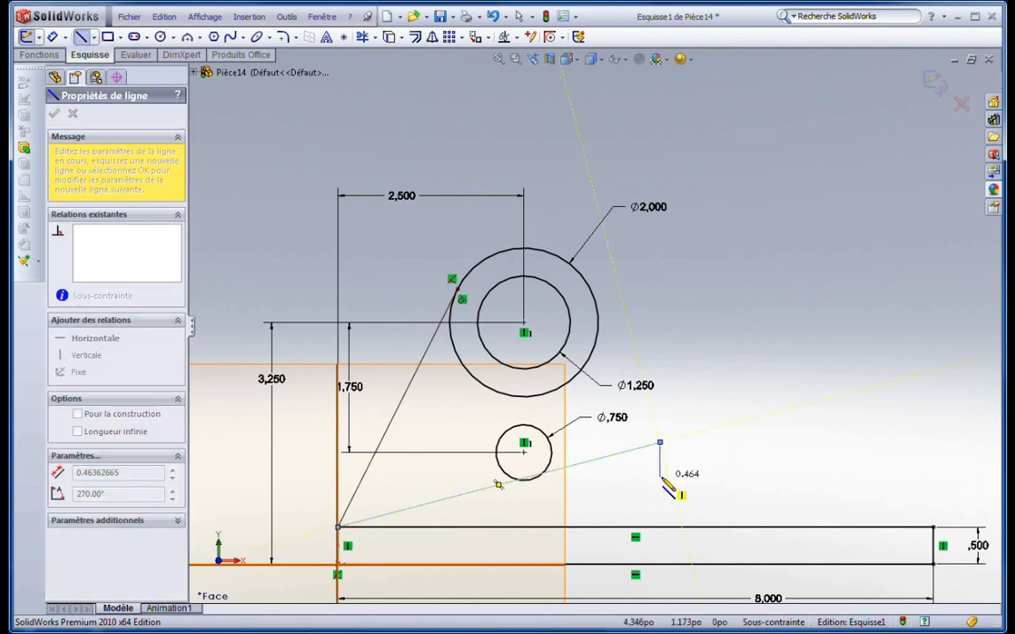
pyautogui.press('Escape')
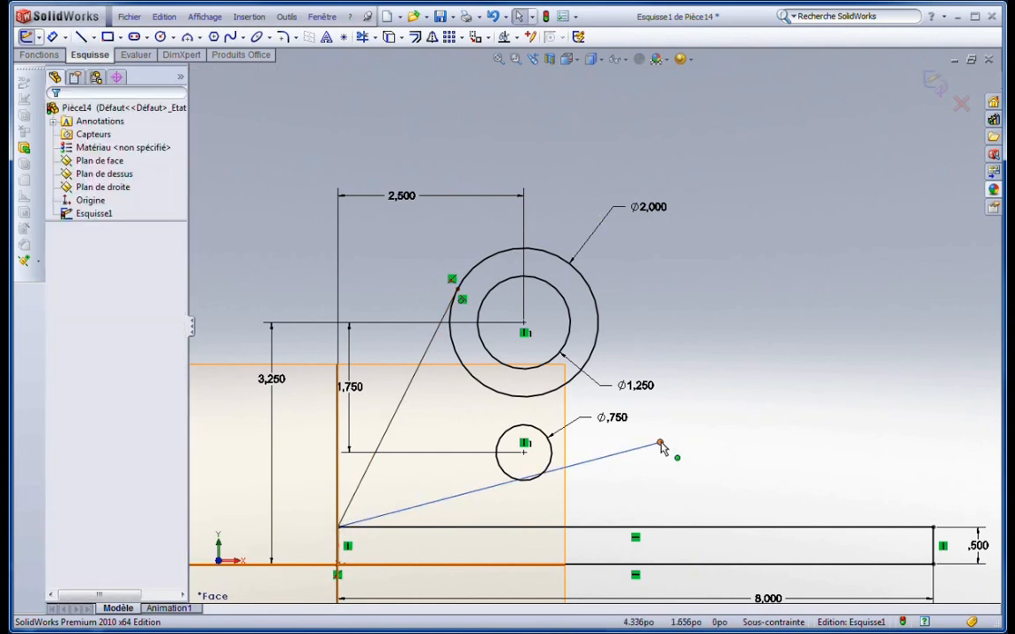
# - Make the second line's free endpoint coincident with the outer upper circle, and make the line tangent to that circle
pyautogui.click(660, 444)
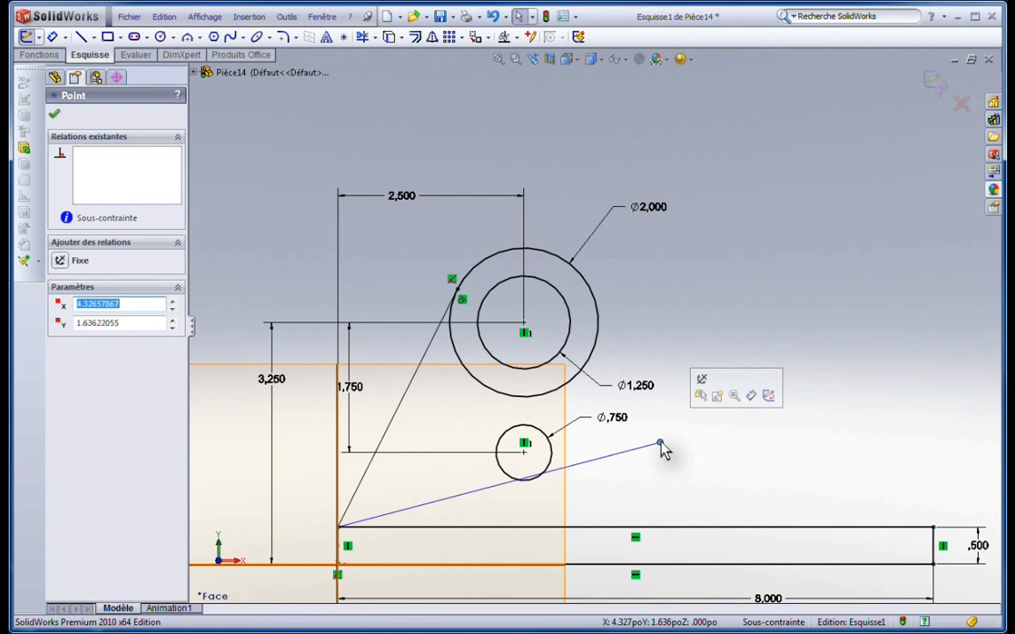
pyautogui.keyDown('ctrl'); pyautogui.click(570, 392); pyautogui.keyUp('ctrl')
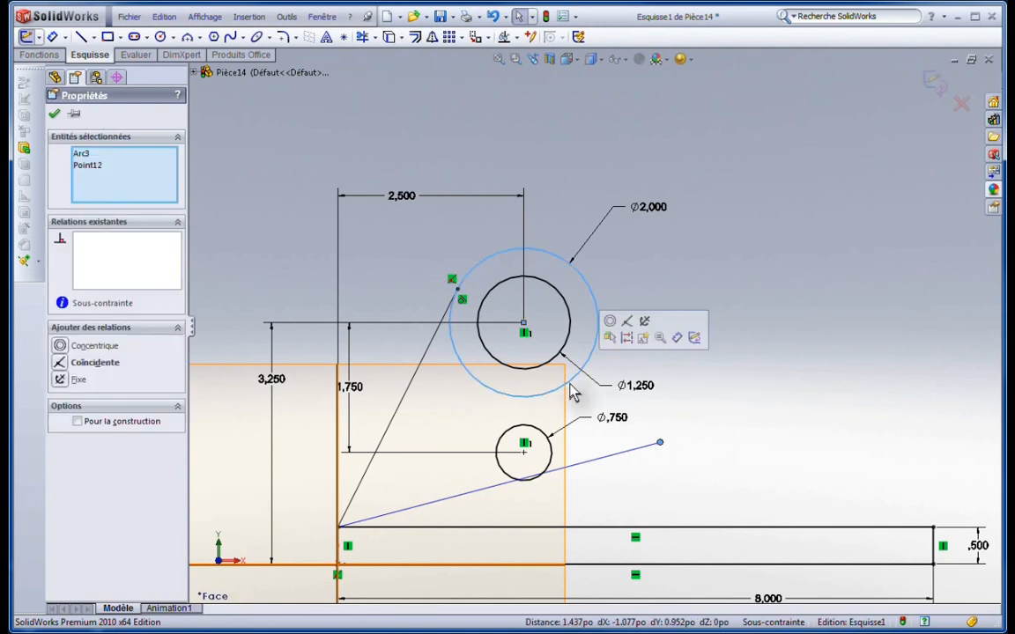
pyautogui.click(626, 321)
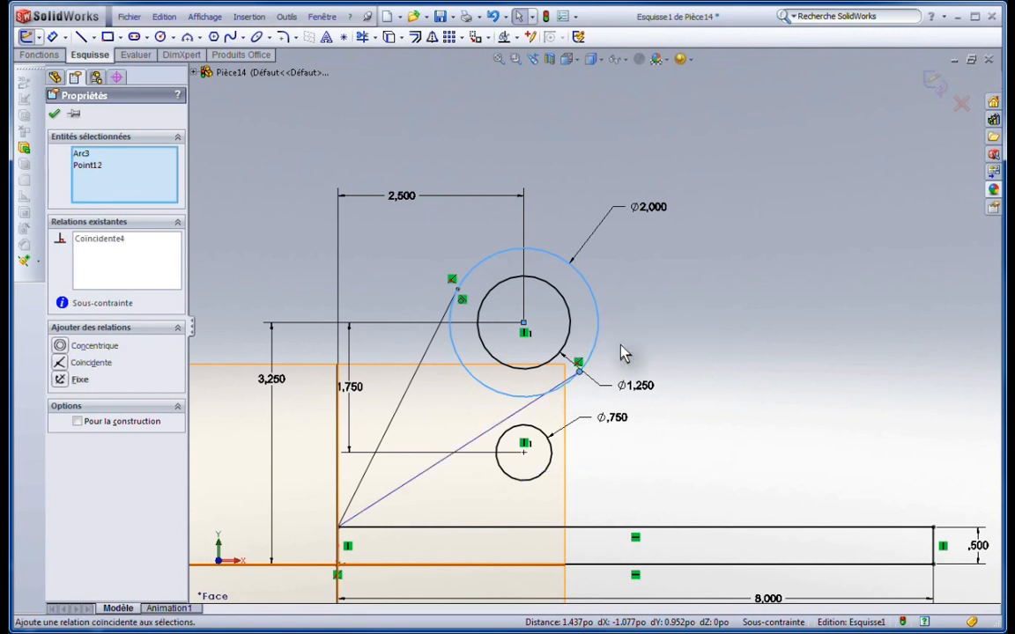
pyautogui.click(622, 352)
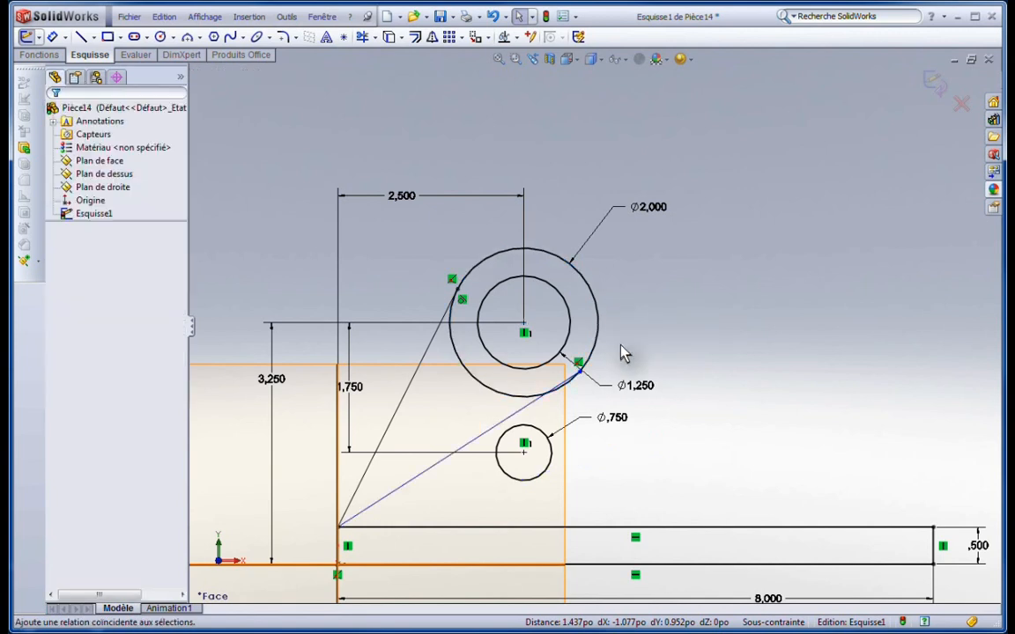
pyautogui.click(473, 447)
pyautogui.keyDown('ctrl'); pyautogui.click(485, 393); pyautogui.keyUp('ctrl')
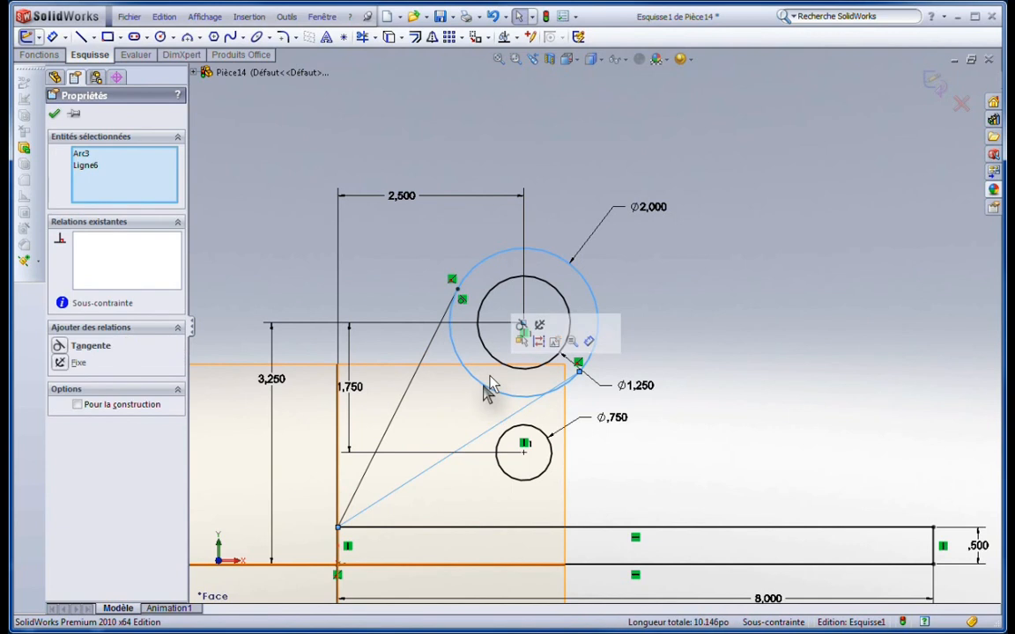
pyautogui.click(521, 325)
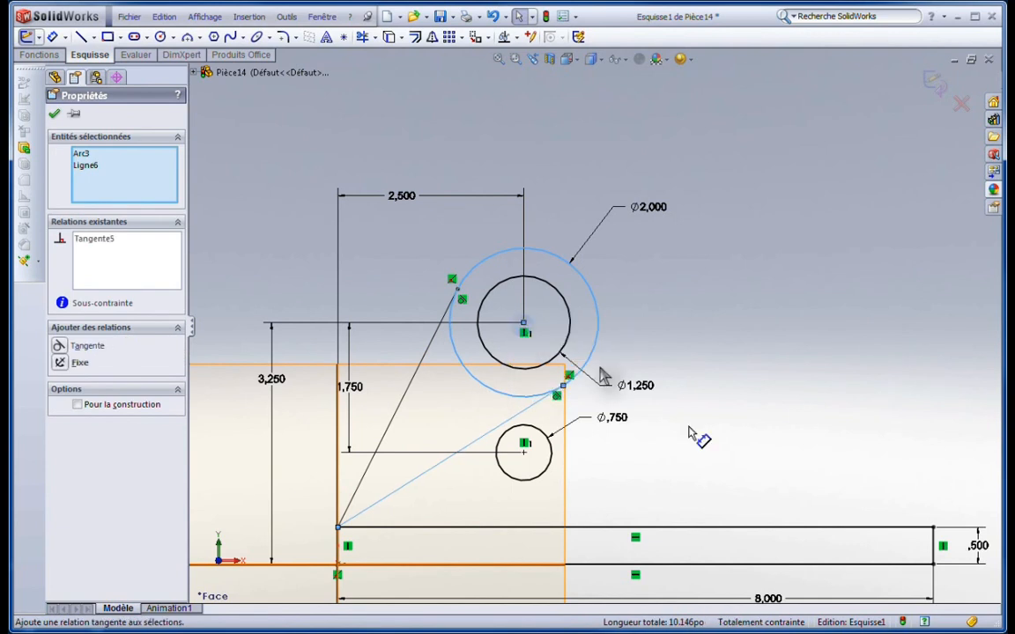
pyautogui.click(731, 472)
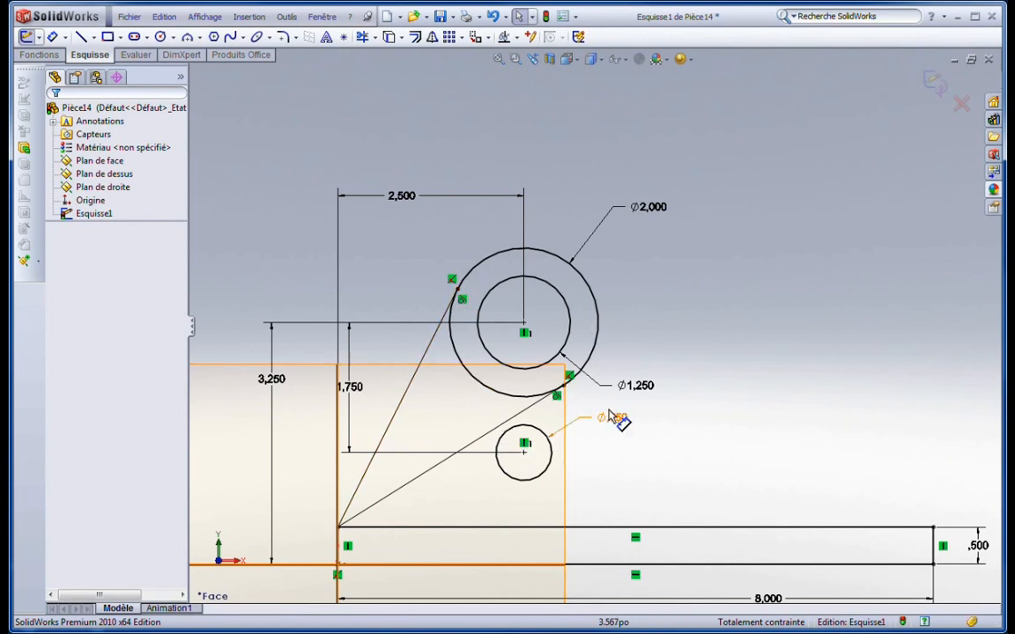
# - Delete the second line running from the rectangle's upper-left corner to the lower right of the outer circle
pyautogui.click(521, 413)
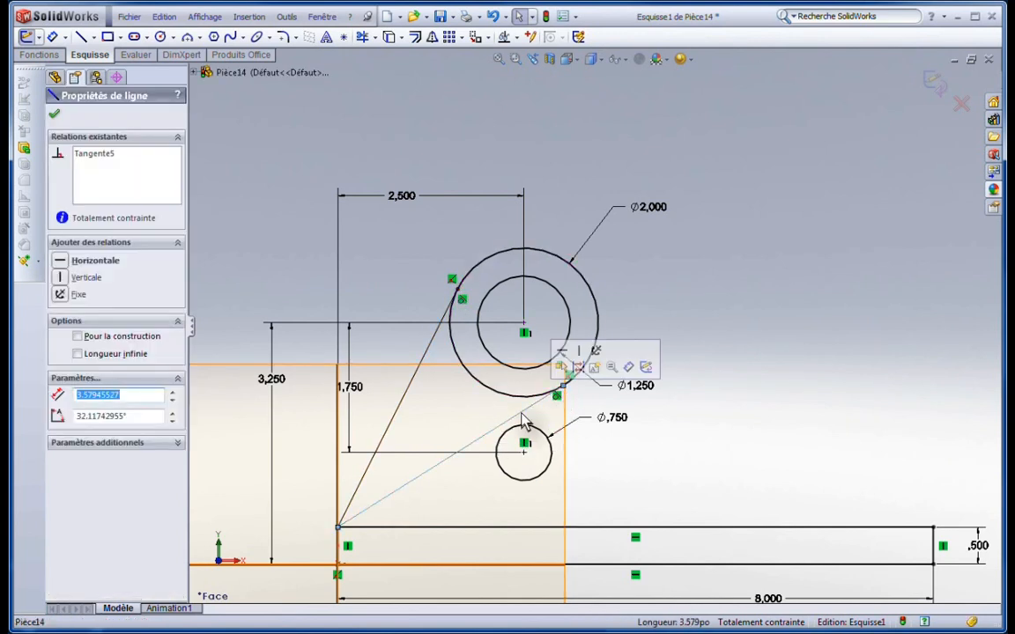
pyautogui.press('Delete')
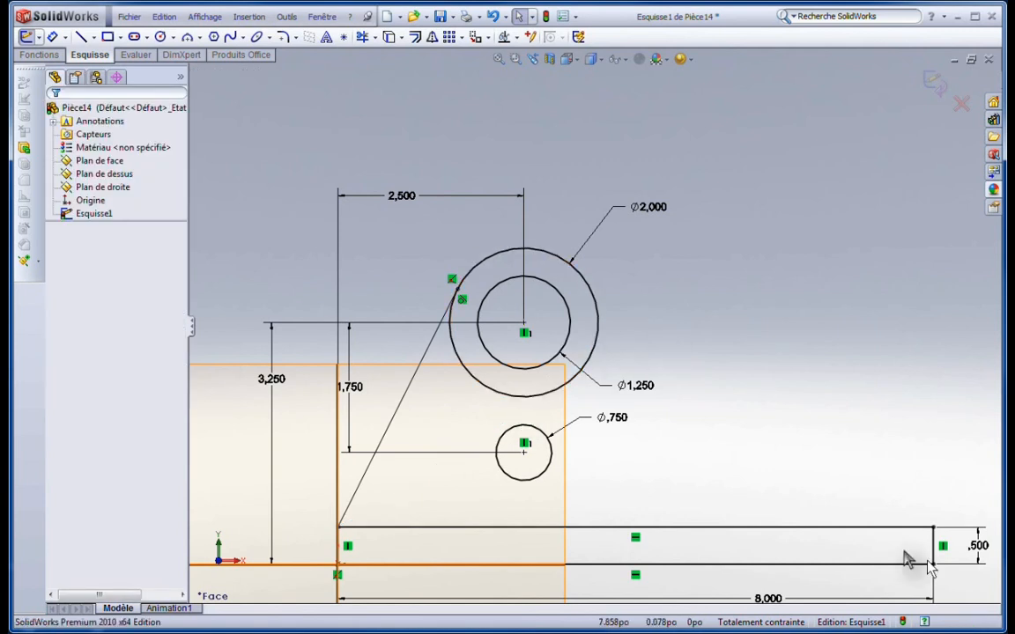
# - Draw a line from the rectangle's upper-right corner to the right quadrant point of the outer circle, level with its centre
pyautogui.click(79, 36)
pyautogui.click(79, 36)
pyautogui.click(79, 37)
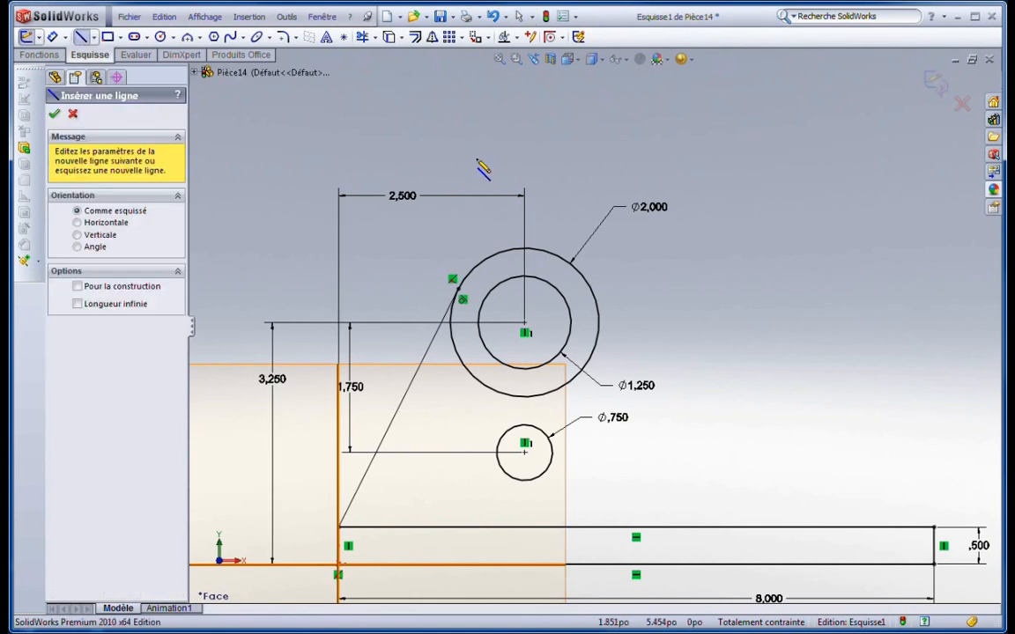
pyautogui.click(934, 529)
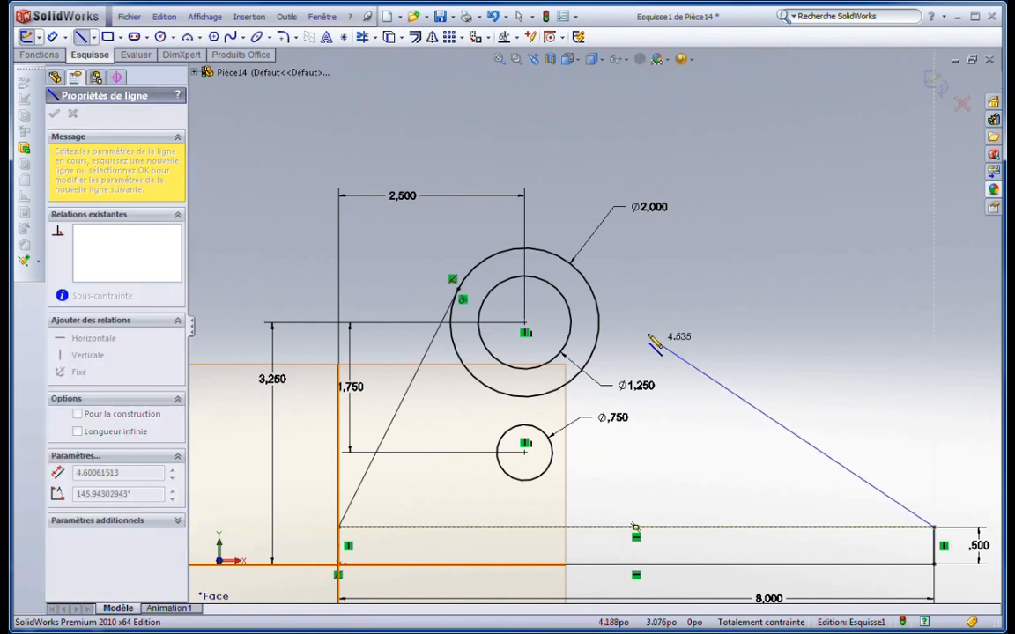
pyautogui.click(600, 323)
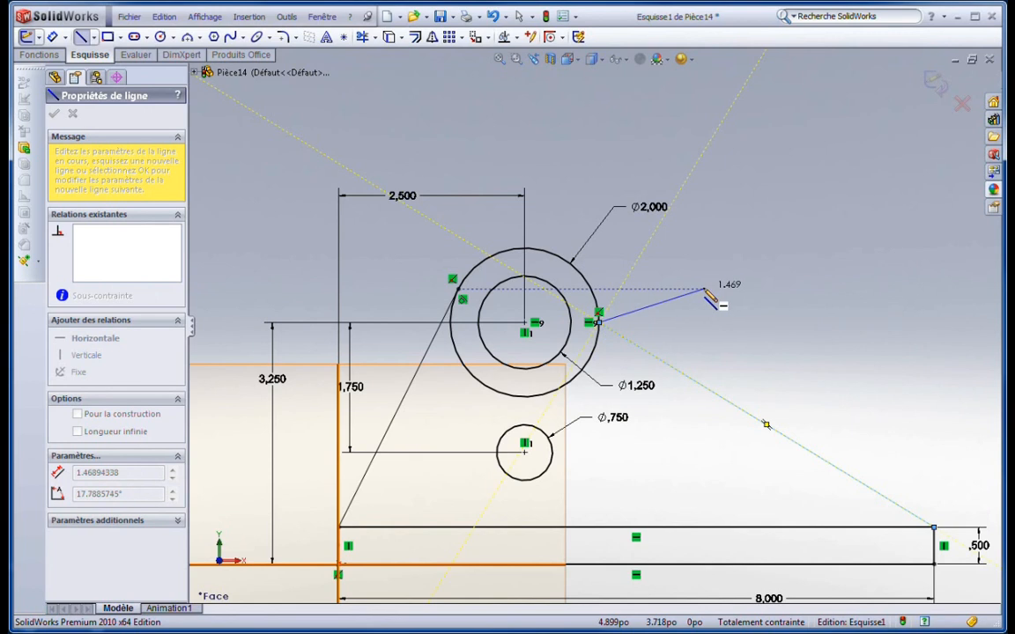
pyautogui.press('Escape')
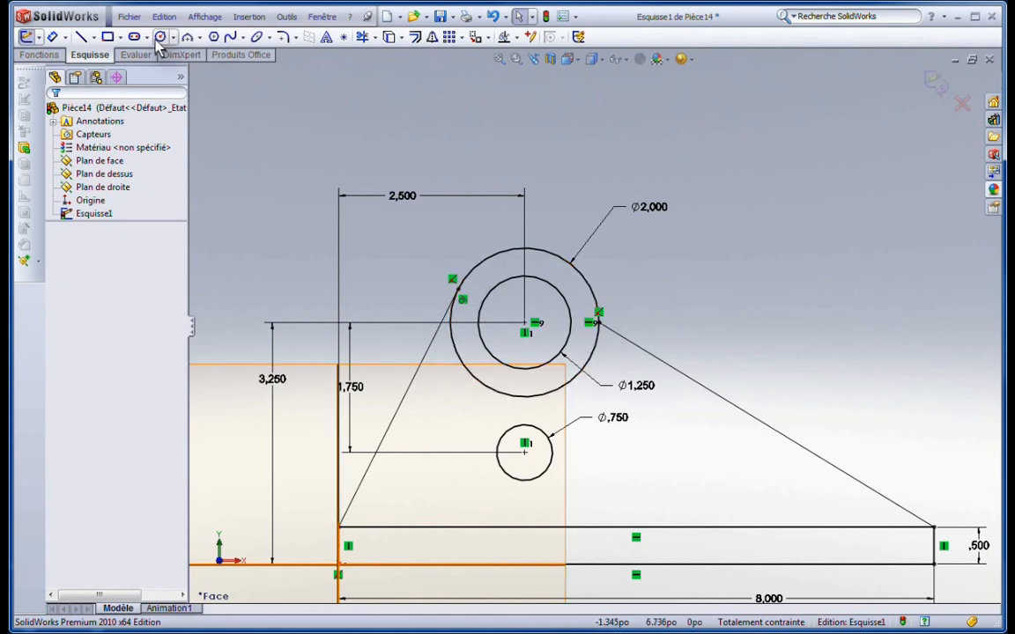
# - Trim away the outer circle's lower arc between the two slanted lines, using the trim-to-closest option
pyautogui.click(362, 39)
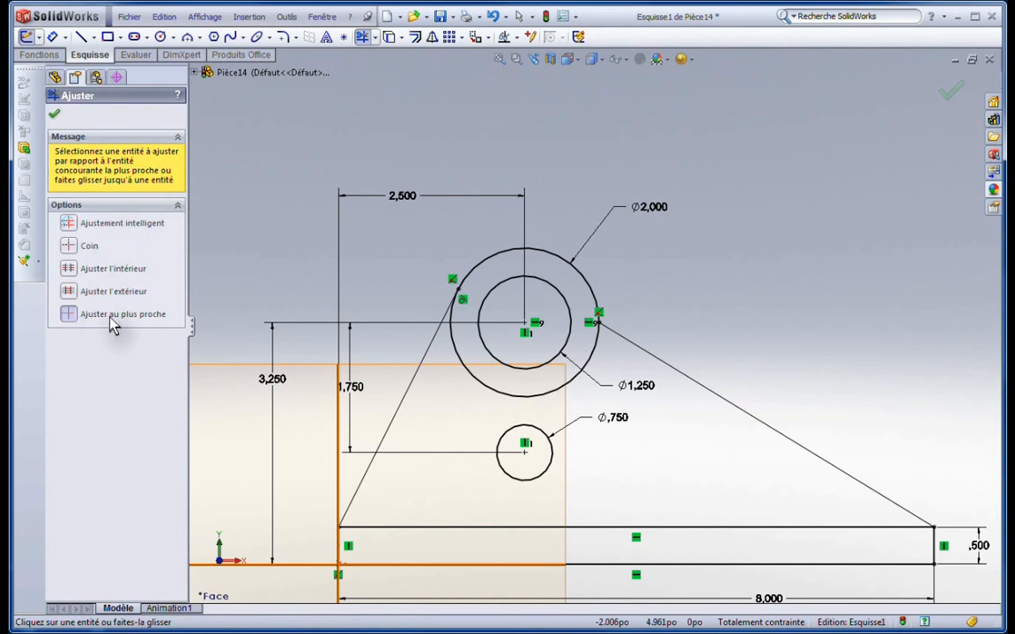
pyautogui.click(155, 315)
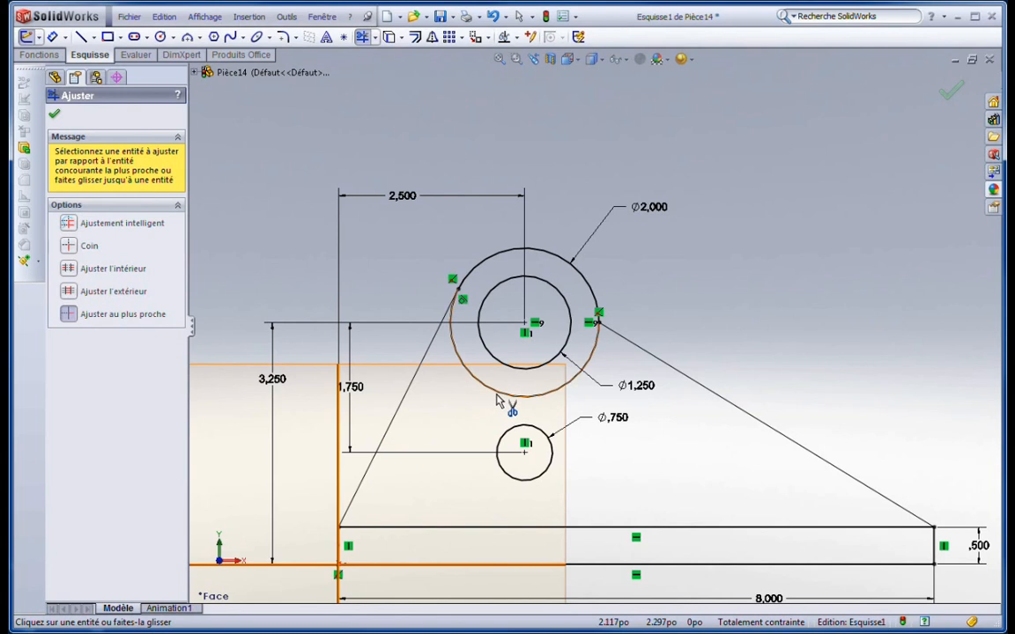
pyautogui.click(458, 295)
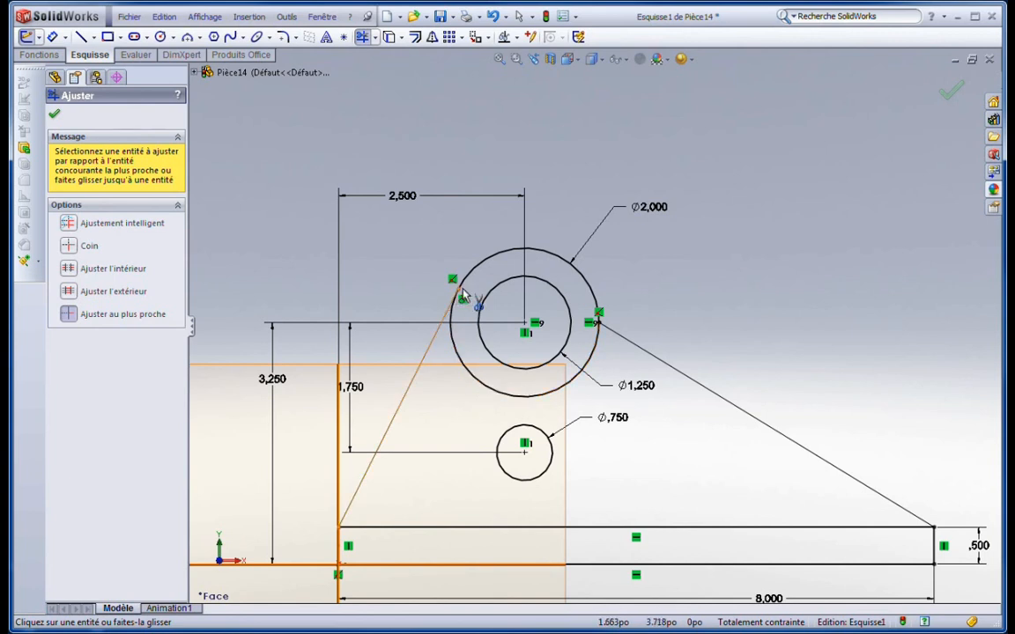
pyautogui.click(525, 405)
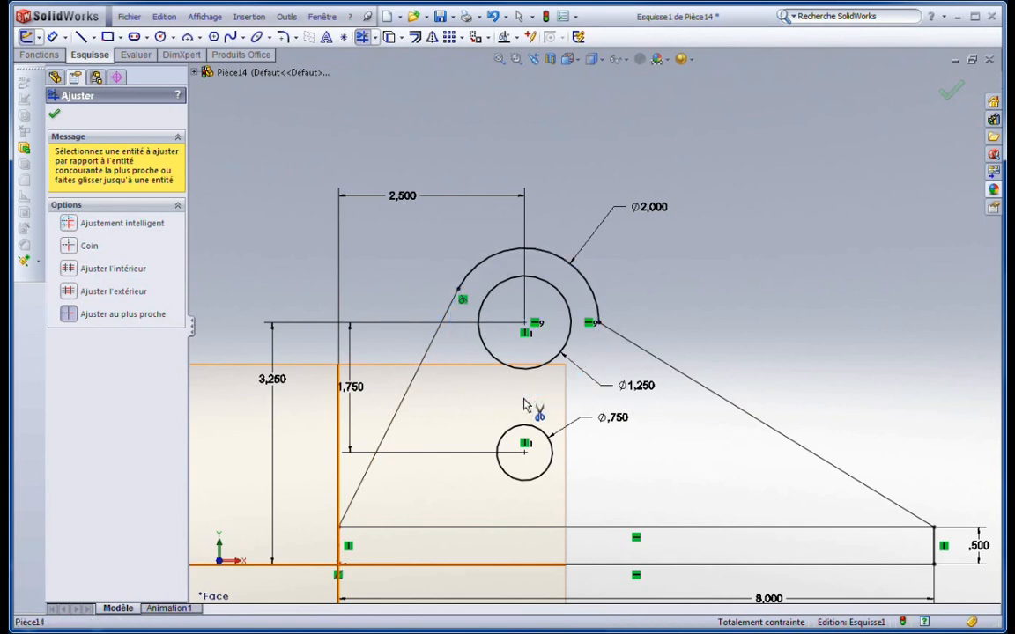